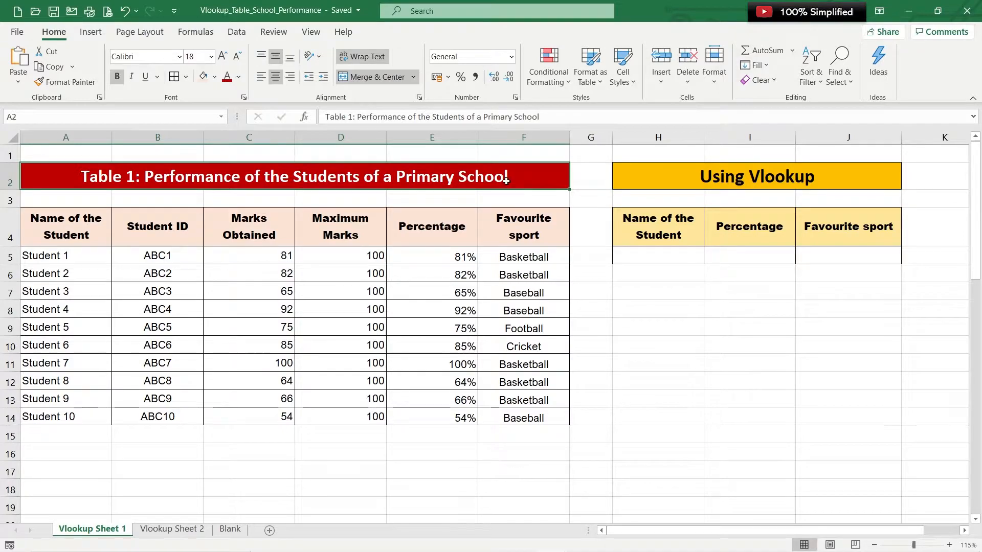
# Step: Examine the column headings and the ten student records in Table 1
pyautogui.click(81, 240)
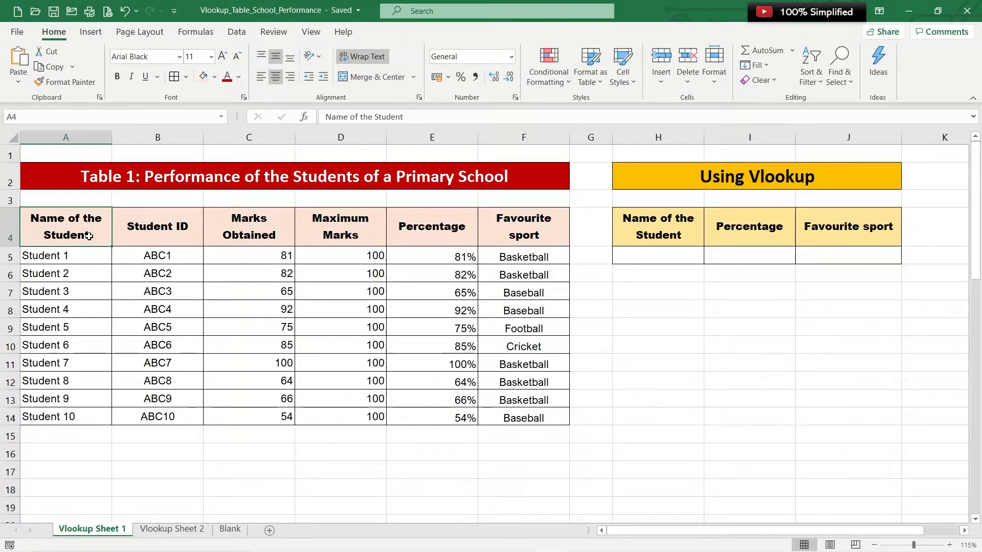
pyautogui.click(172, 231)
pyautogui.click(254, 223)
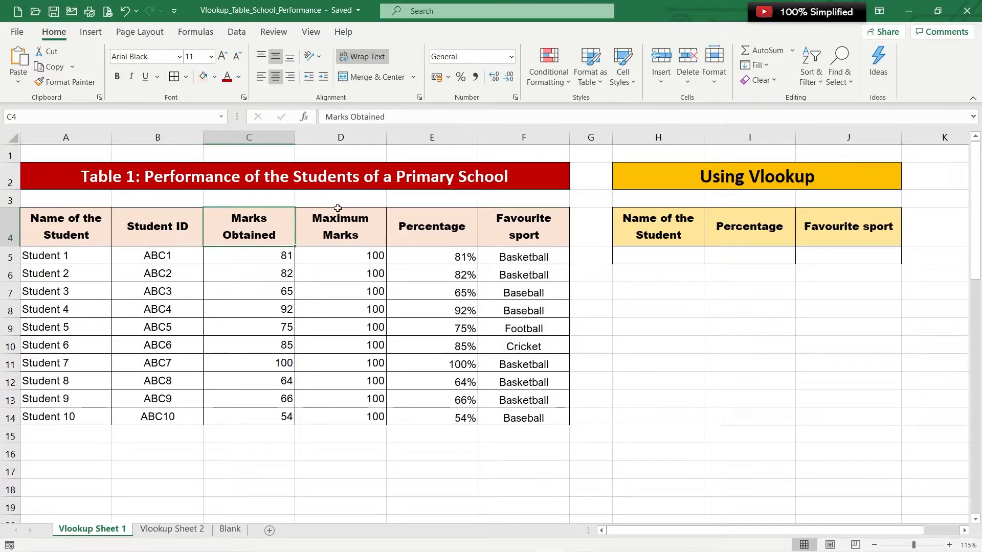
pyautogui.click(343, 225)
pyautogui.click(444, 225)
pyautogui.click(521, 227)
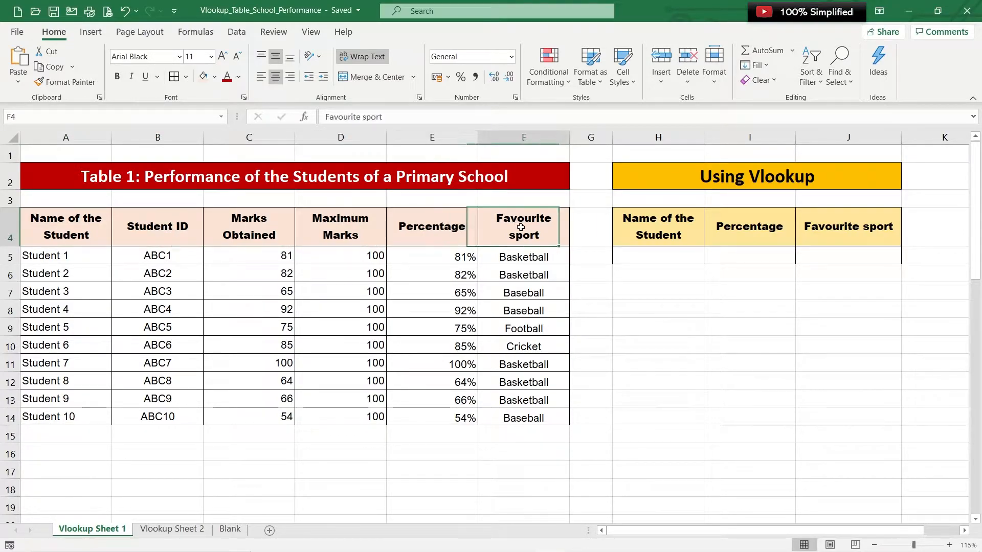
pyautogui.moveTo(87, 228); pyautogui.dragTo(46, 399)
pyautogui.click(133, 182)
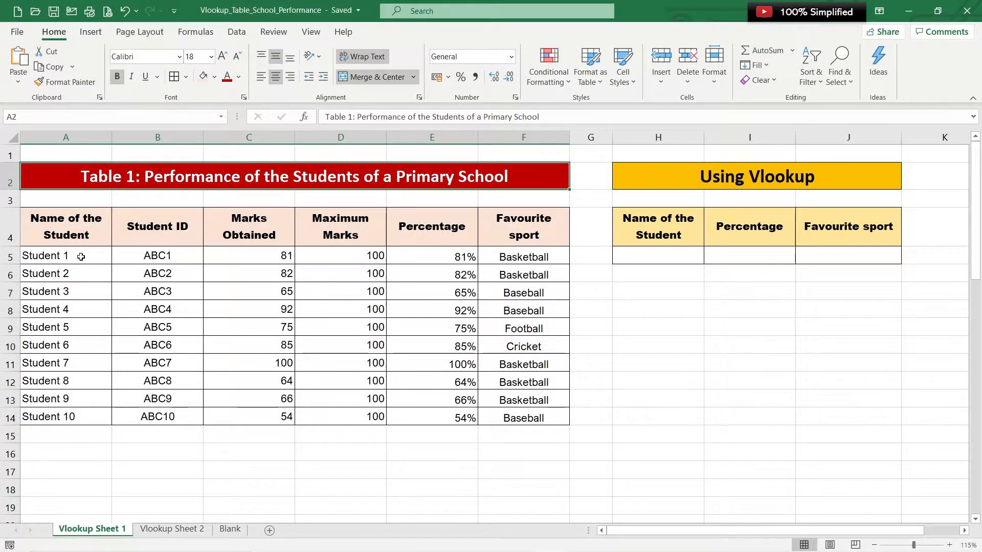
pyautogui.moveTo(74, 255); pyautogui.dragTo(533, 412)
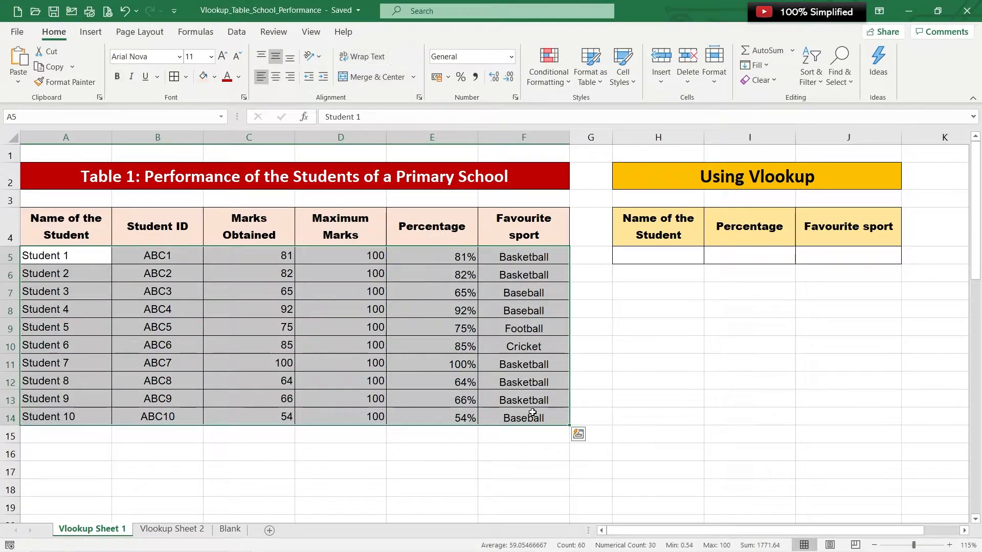
pyautogui.click(91, 256)
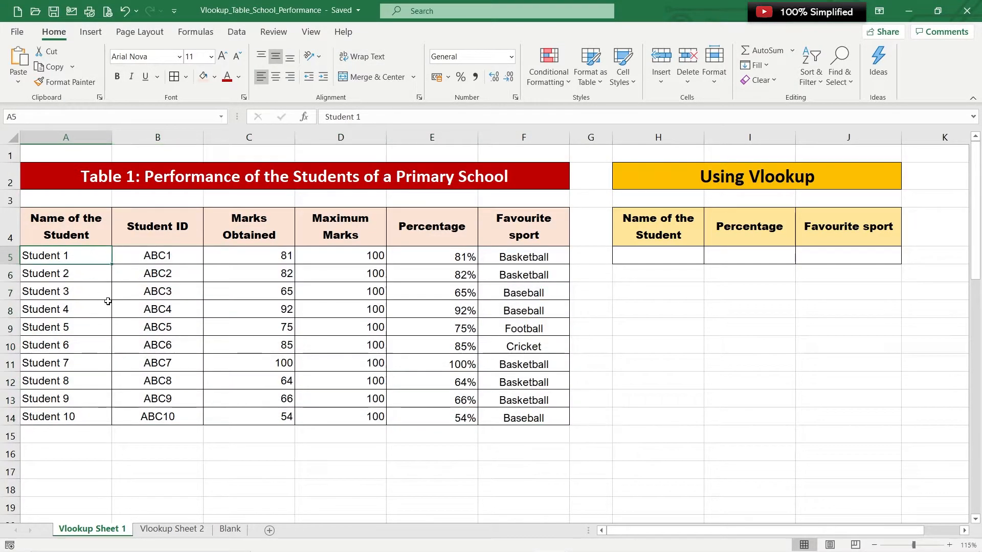
pyautogui.moveTo(92, 251); pyautogui.dragTo(98, 415)
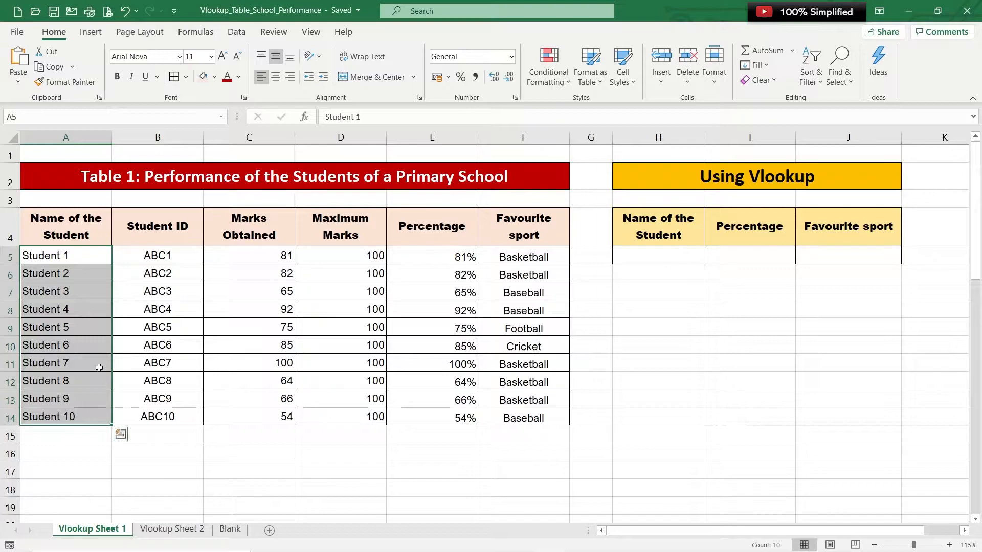
pyautogui.click(293, 240)
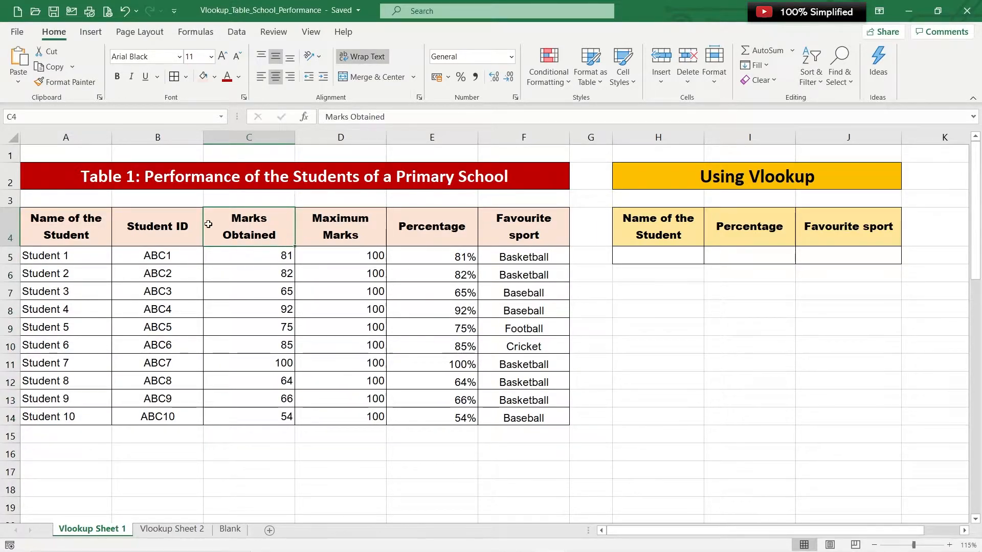
# Step: Read across Student 7's record in Table 1, from the name through to the favourite sport
pyautogui.click(93, 365)
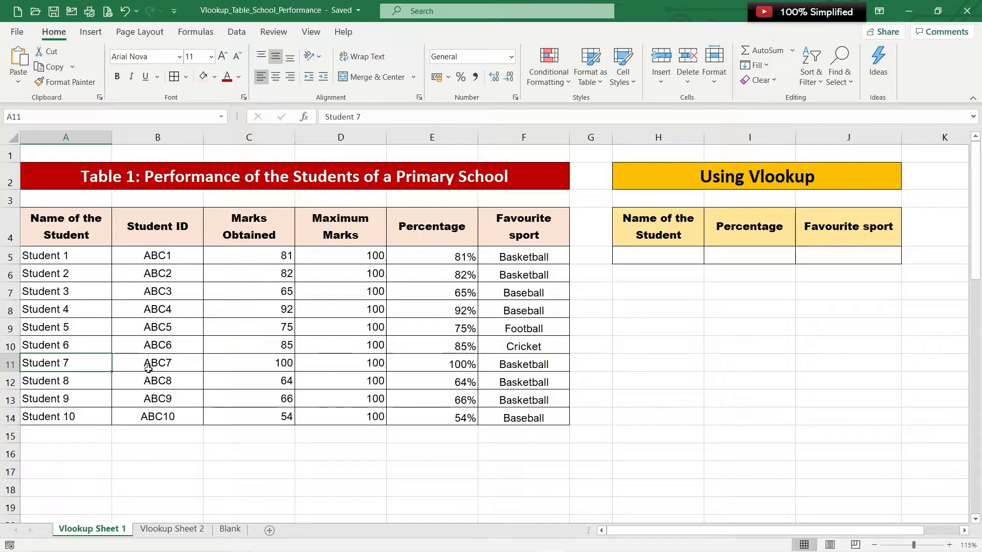
pyautogui.click(150, 370)
pyautogui.click(268, 369)
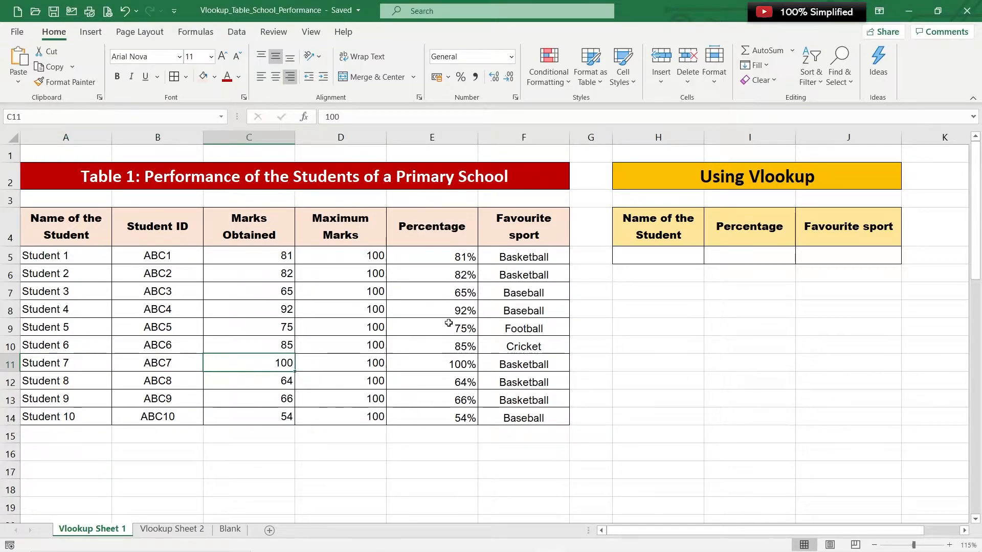
pyautogui.click(359, 365)
pyautogui.click(447, 368)
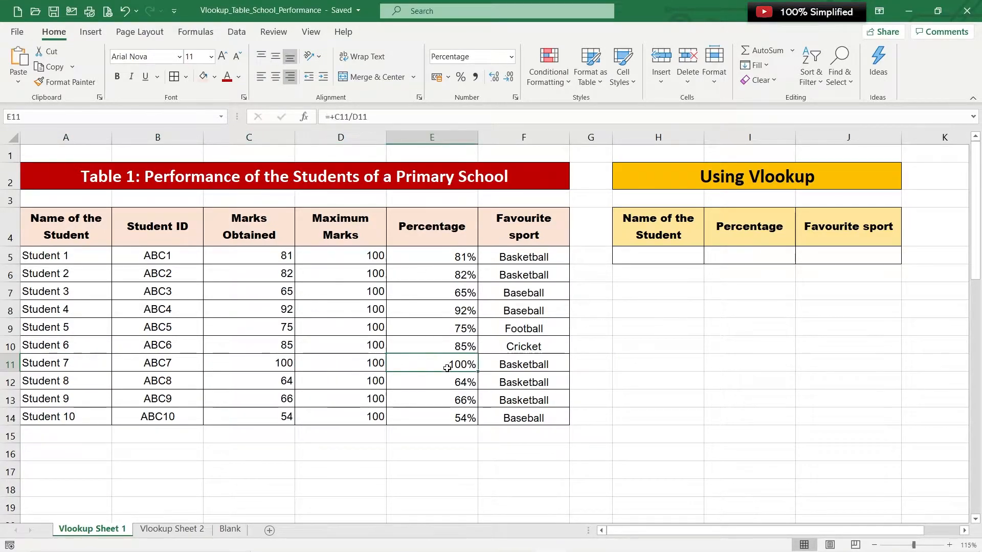
pyautogui.click(519, 372)
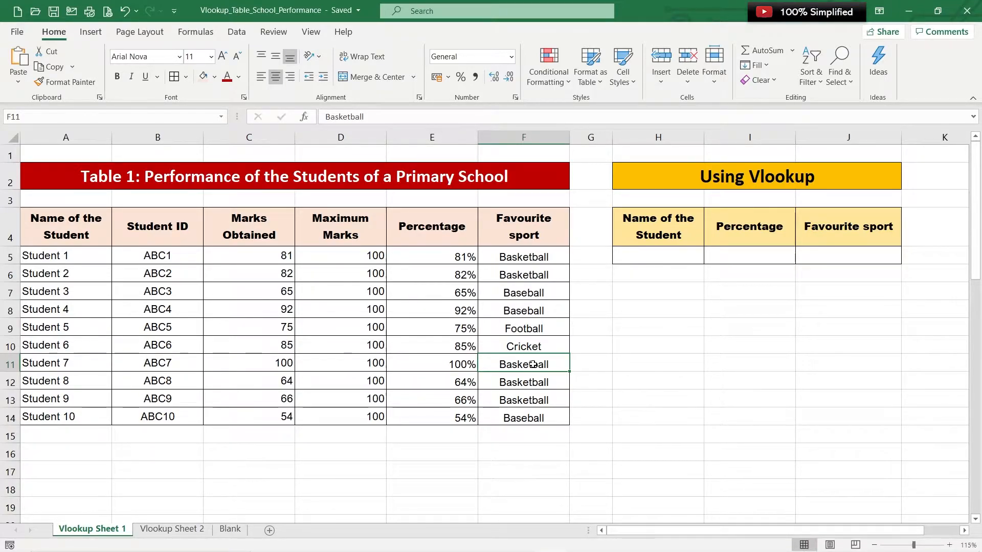
# Step: Enter Student 7 as the student name in cell H5 of the Using Vlookup table
pyautogui.click(688, 254)
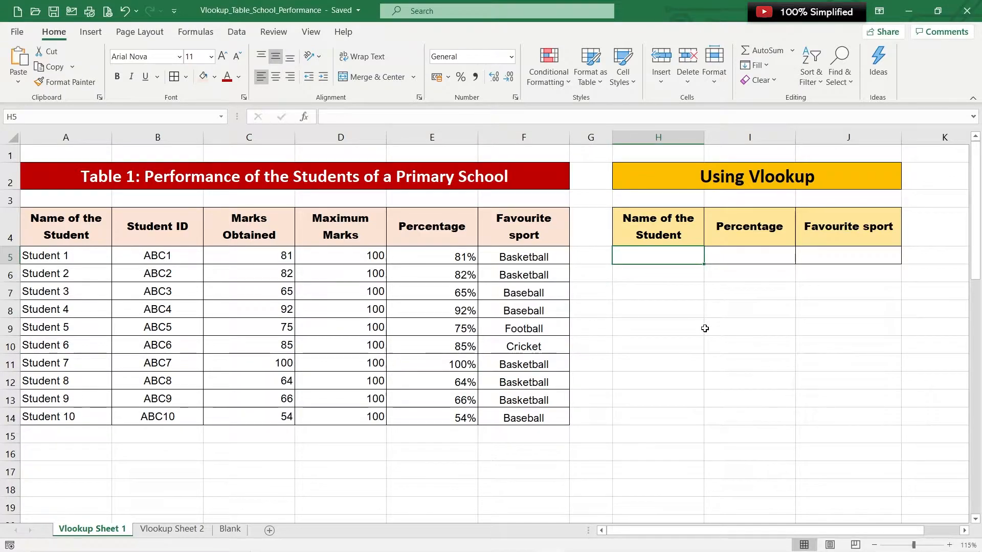
pyautogui.press('capslock')
pyautogui.write('S')
pyautogui.press('capslock')
pyautogui.write('tudent 7')
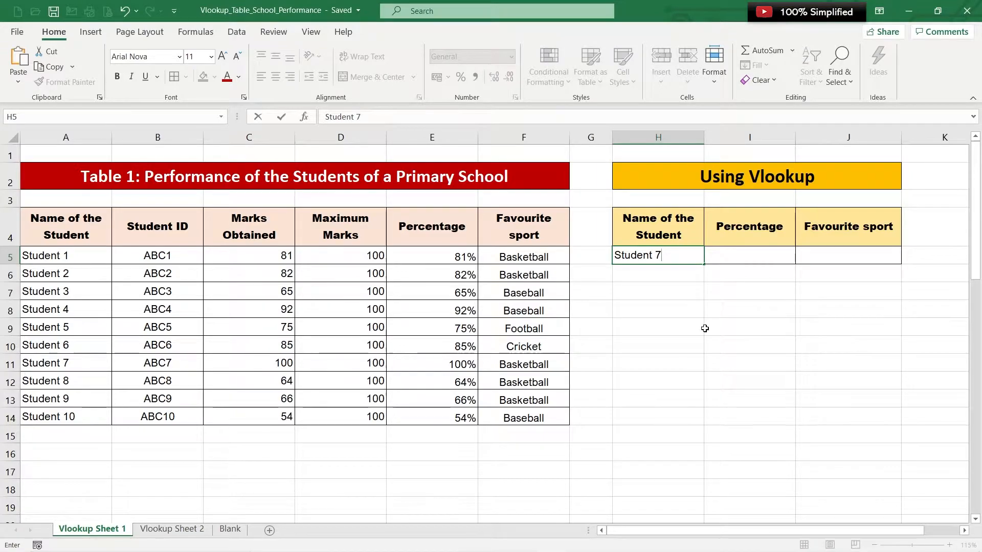
pyautogui.press('Return')
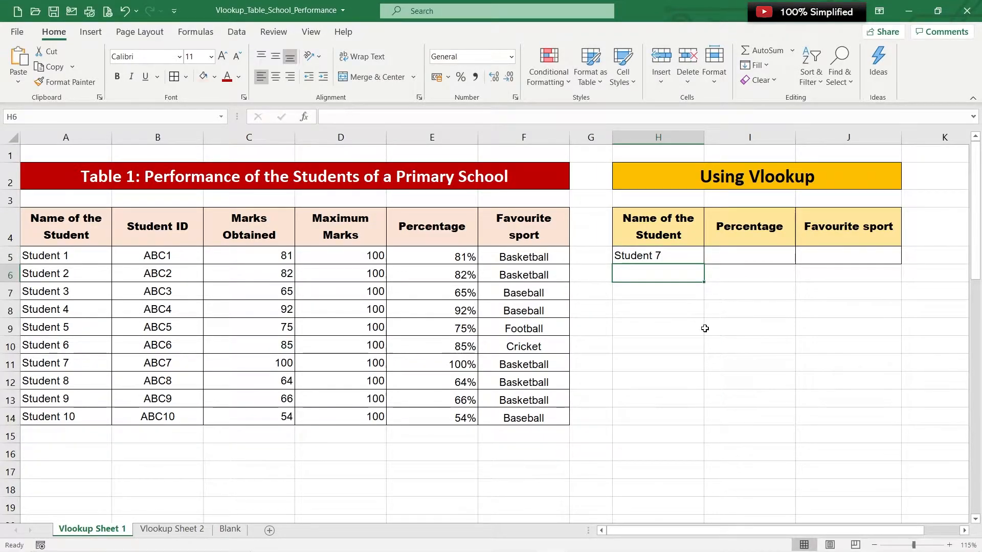
# Step: Find Student 7's percentage in Table 1 by eye and enter 100% in cell I5 of the Using Vlookup table
pyautogui.click(767, 258)
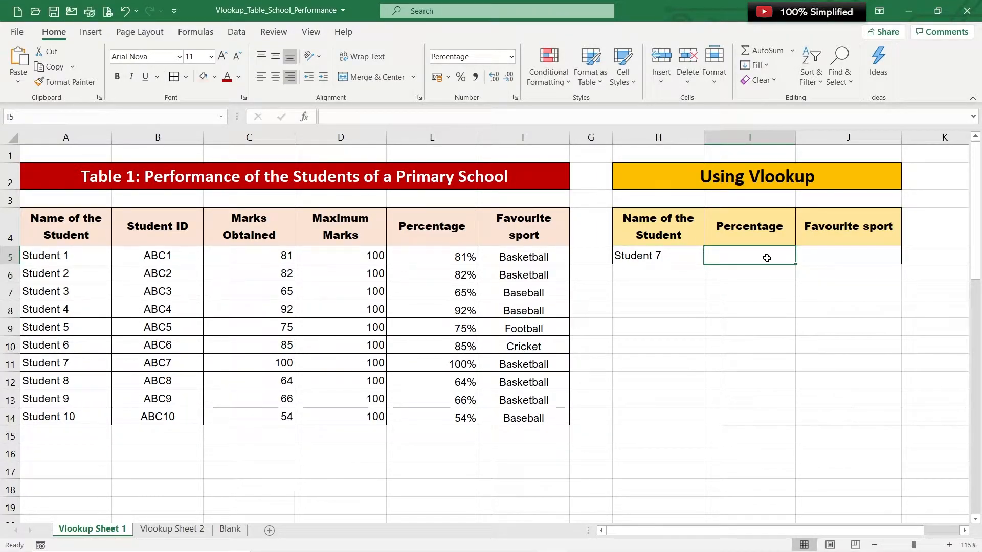
pyautogui.moveTo(75, 226); pyautogui.dragTo(531, 412)
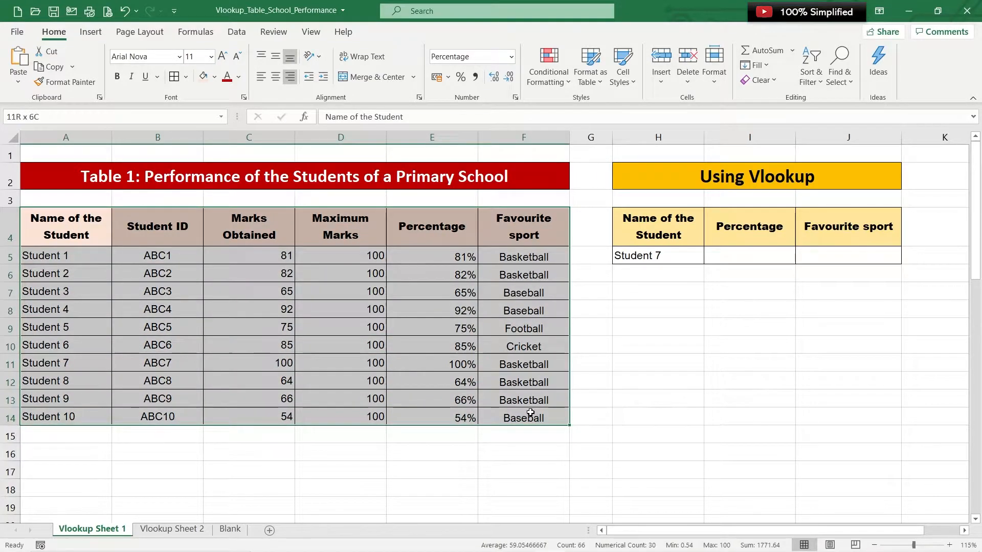
pyautogui.click(81, 229)
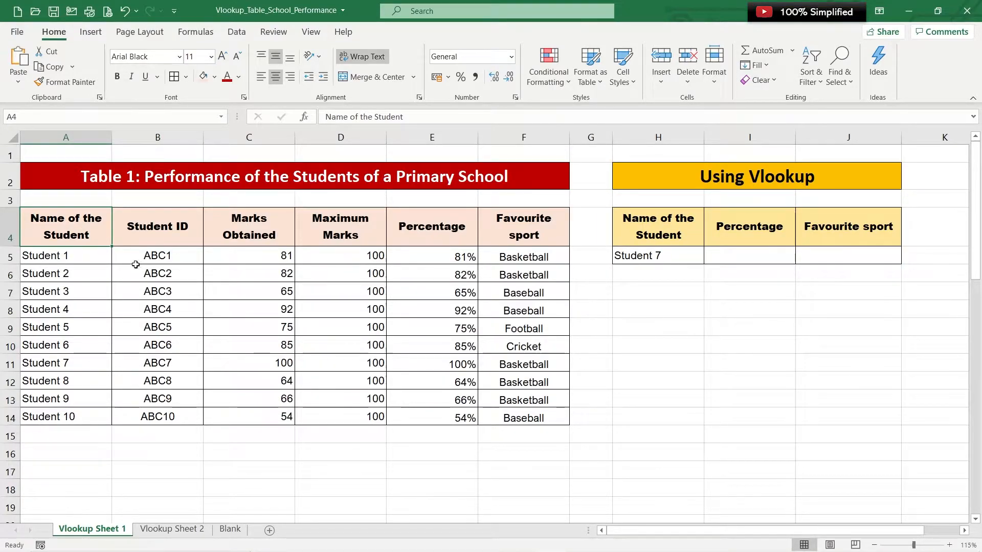
pyautogui.moveTo(96, 236); pyautogui.dragTo(90, 364)
pyautogui.click(88, 364)
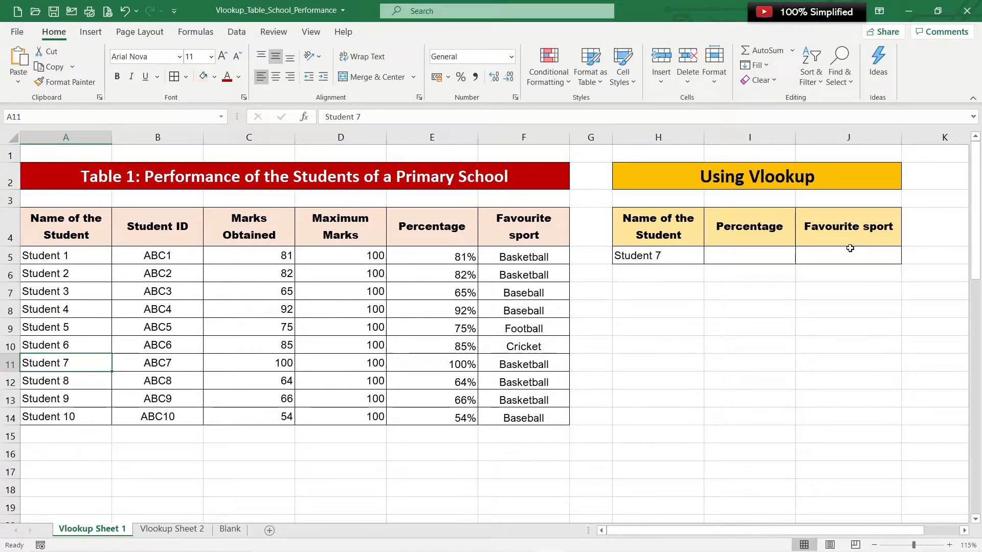
pyautogui.moveTo(68, 363); pyautogui.dragTo(473, 364)
pyautogui.click(438, 368)
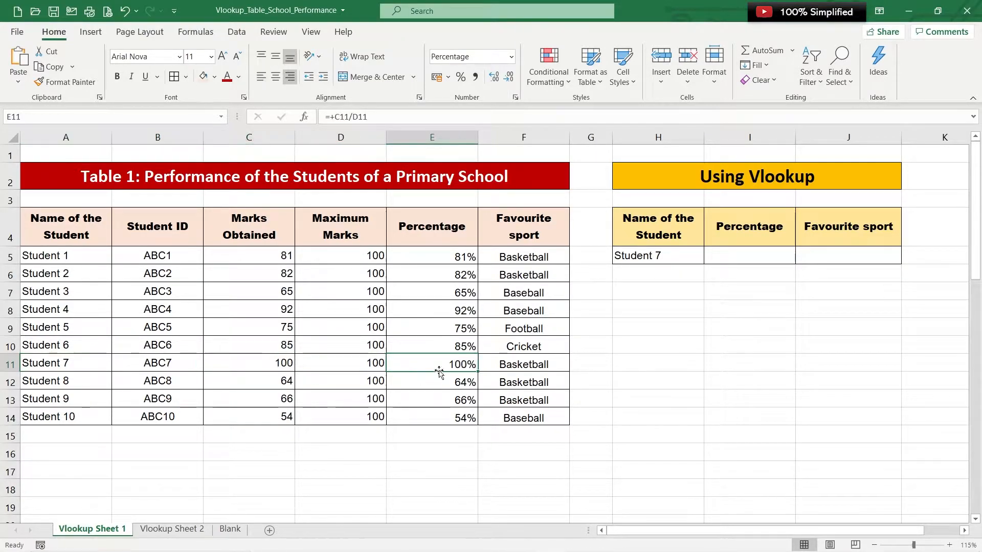
pyautogui.click(757, 262)
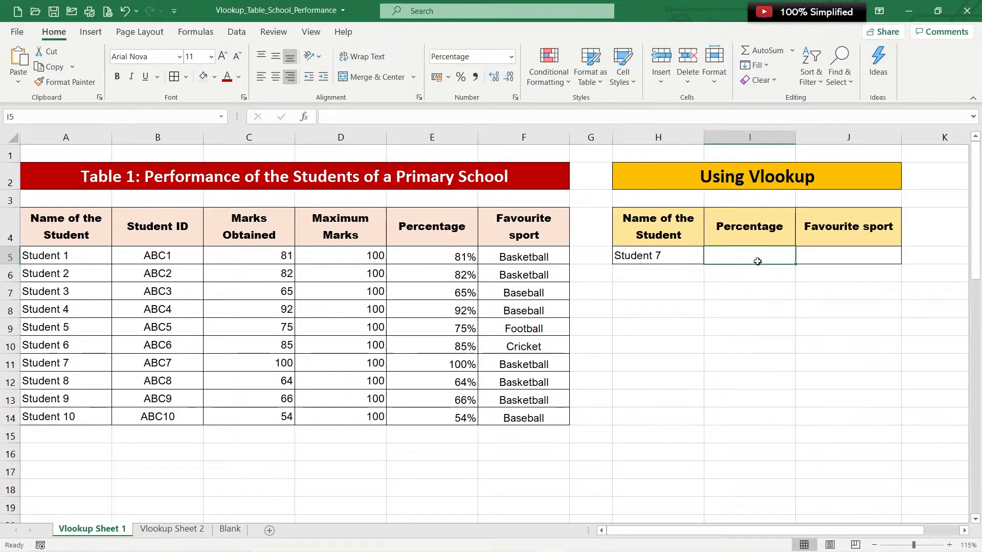
pyautogui.write('100')
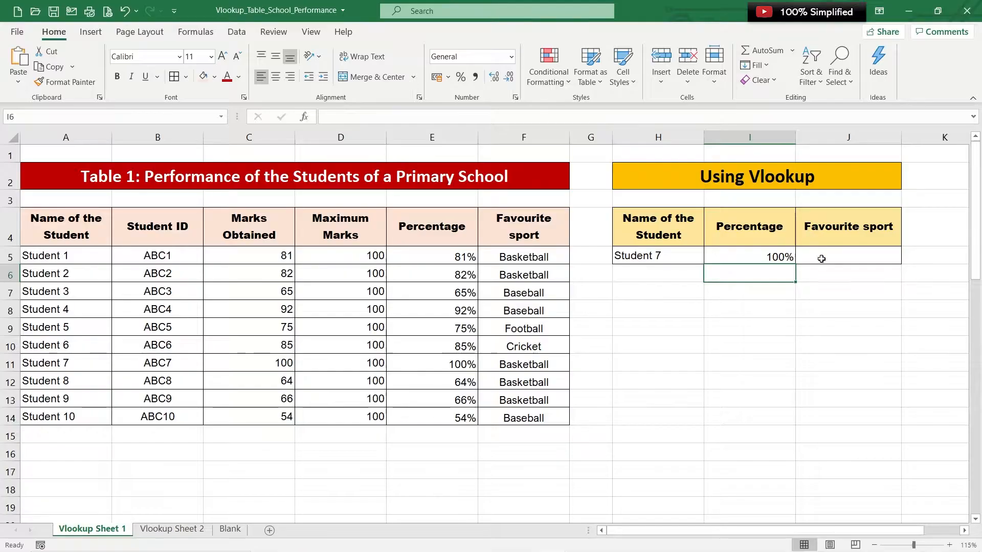
# Step: Trace Student 7's favourite sport in Table 1 and enter Basketball in cell J5 of the Using Vlookup table
pyautogui.click(824, 258)
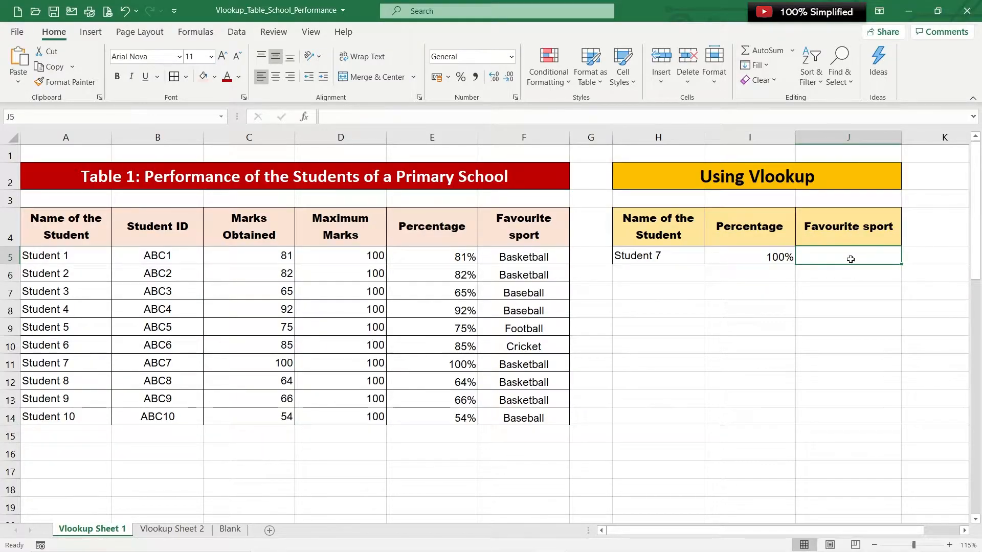
pyautogui.click(661, 261)
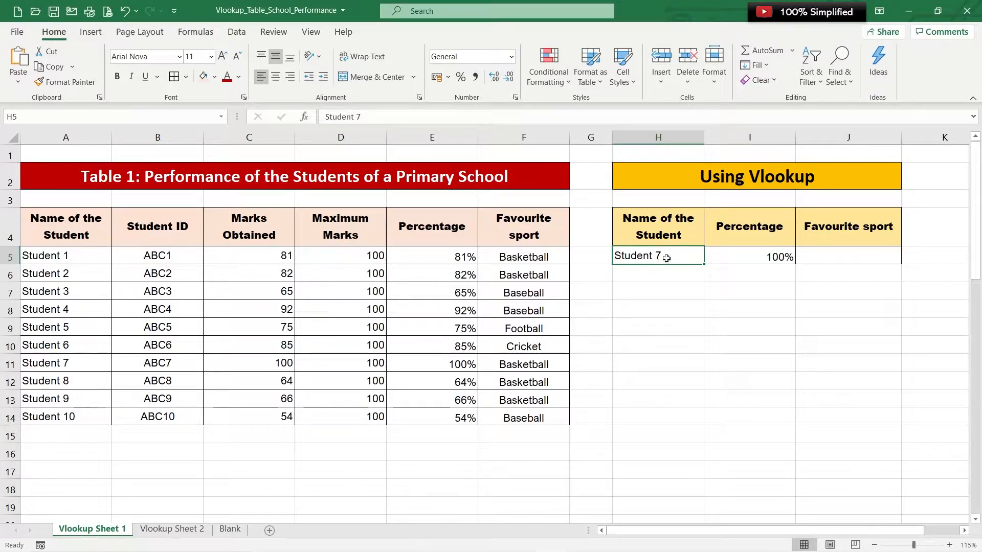
pyautogui.click(852, 257)
pyautogui.moveTo(80, 220); pyautogui.dragTo(534, 417)
pyautogui.moveTo(71, 234); pyautogui.dragTo(521, 359)
pyautogui.click(84, 364)
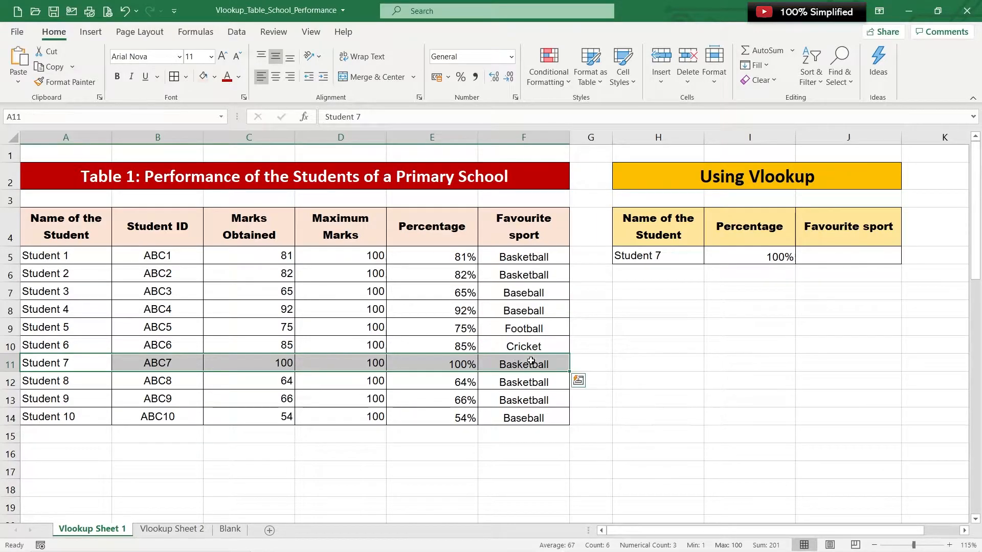
pyautogui.click(541, 364)
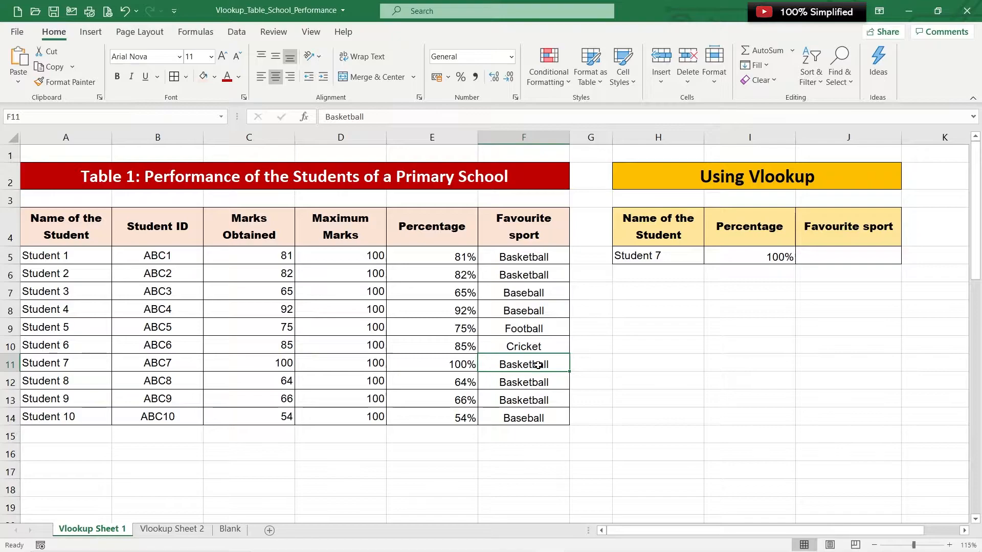
pyautogui.click(839, 255)
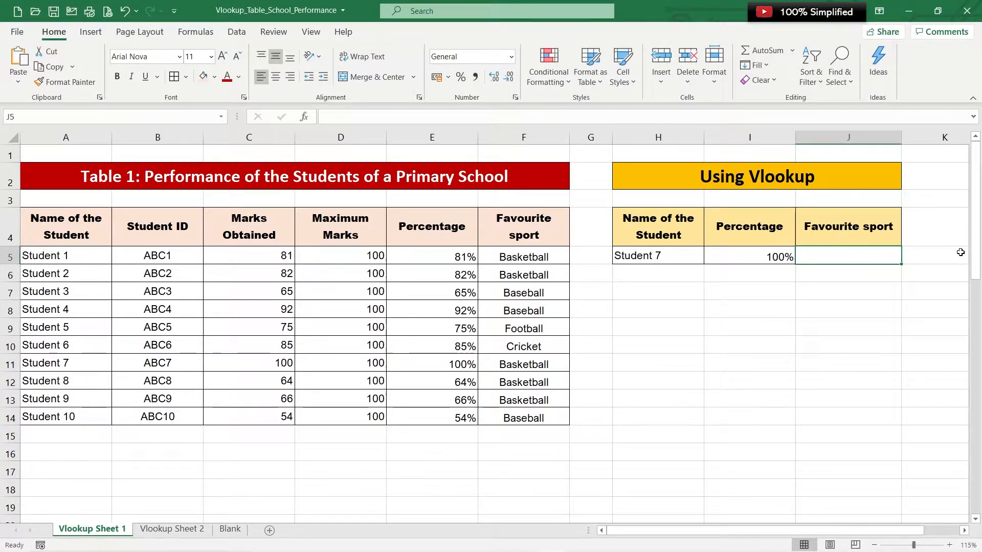
pyautogui.write('B')
pyautogui.press('capslock')
pyautogui.write('asketball')
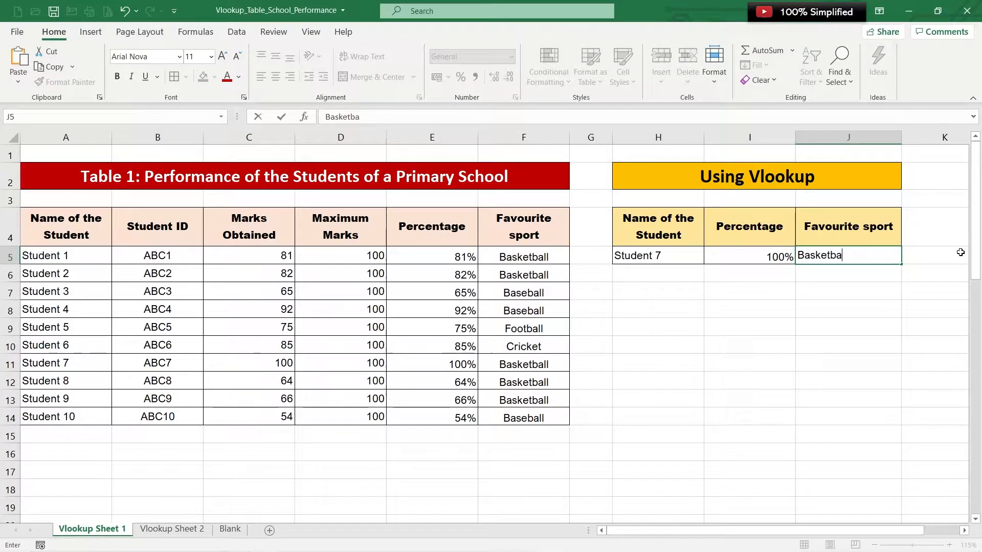
pyautogui.press('Return')
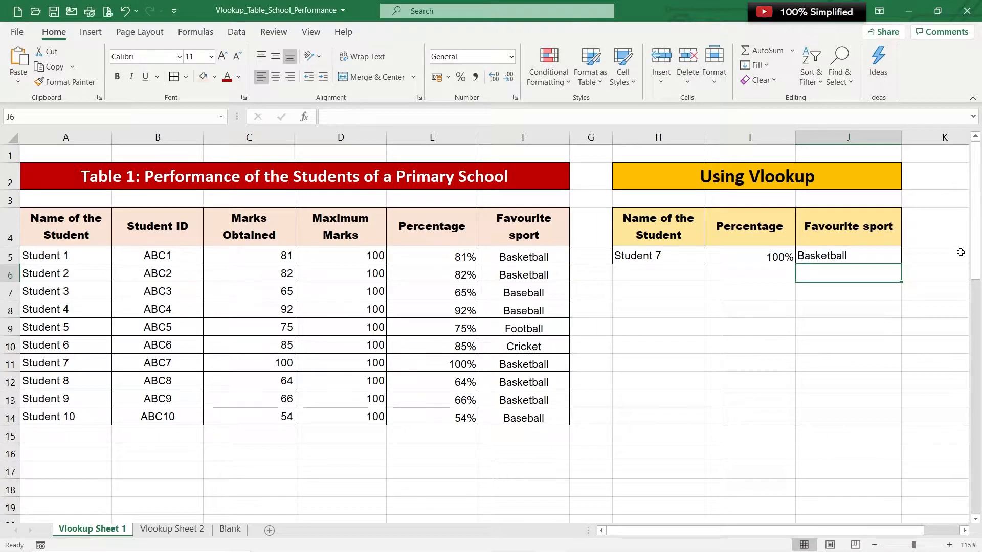
# Step: Compare the manually filled percentage and favourite sport in the Using Vlookup table with Student 7's record in Table 1
pyautogui.click(872, 255)
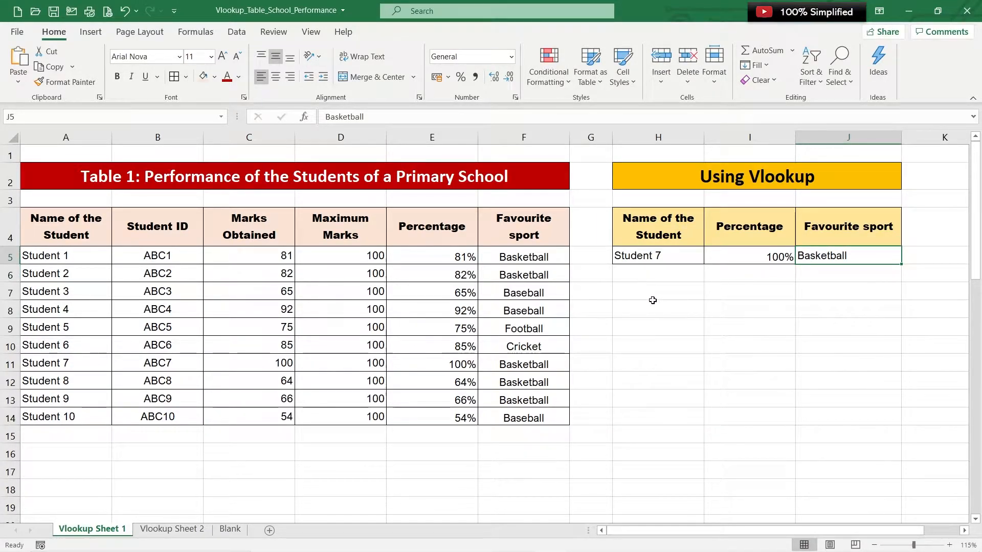
pyautogui.click(760, 254)
pyautogui.click(815, 240)
pyautogui.click(804, 255)
pyautogui.click(769, 257)
pyautogui.click(663, 257)
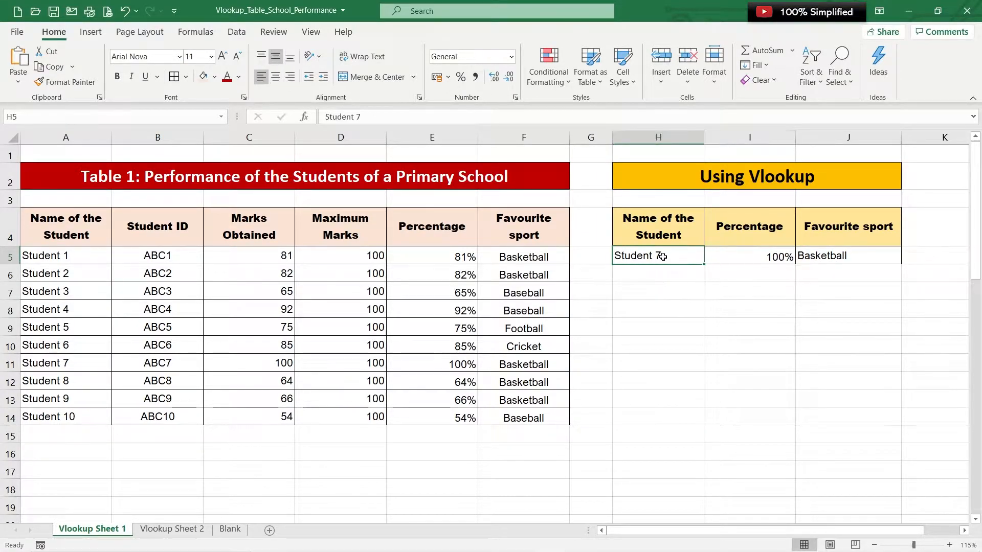
pyautogui.click(760, 237)
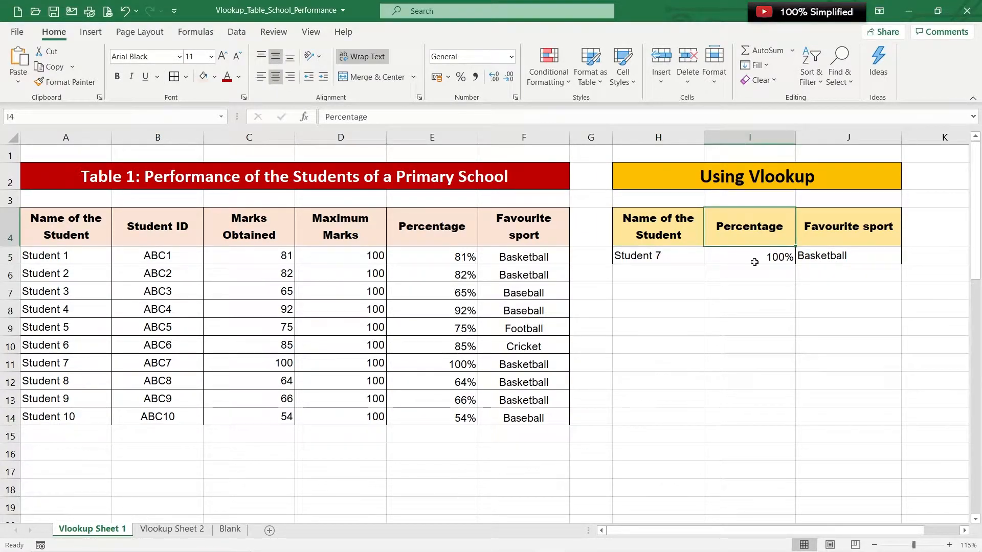
pyautogui.click(709, 251)
pyautogui.moveTo(88, 228); pyautogui.dragTo(78, 361)
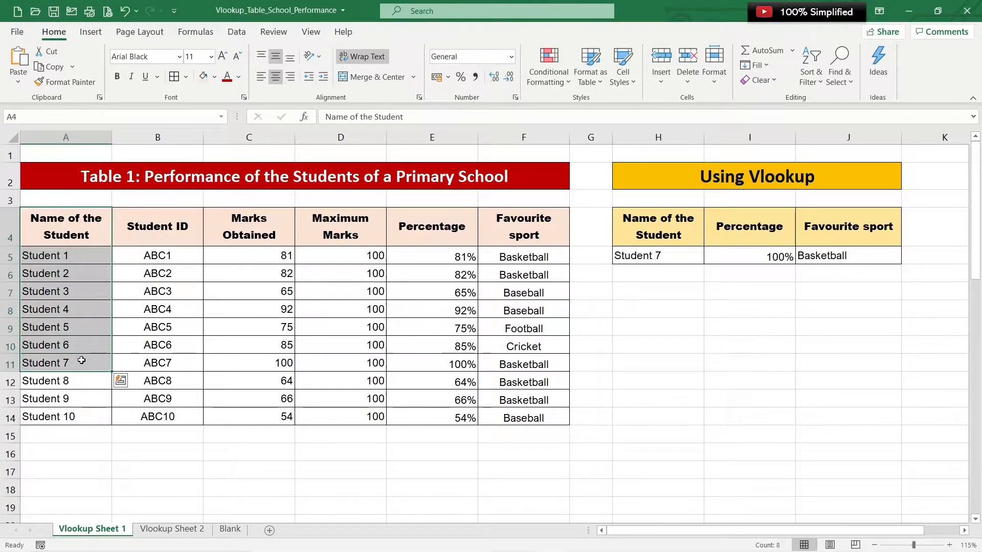
pyautogui.click(78, 363)
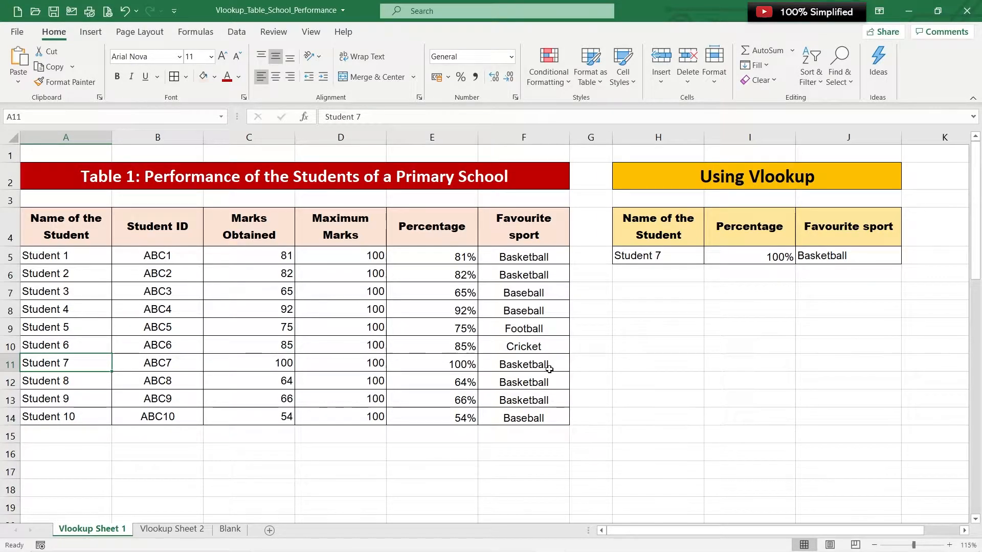
pyautogui.click(855, 258)
pyautogui.click(756, 262)
pyautogui.click(828, 256)
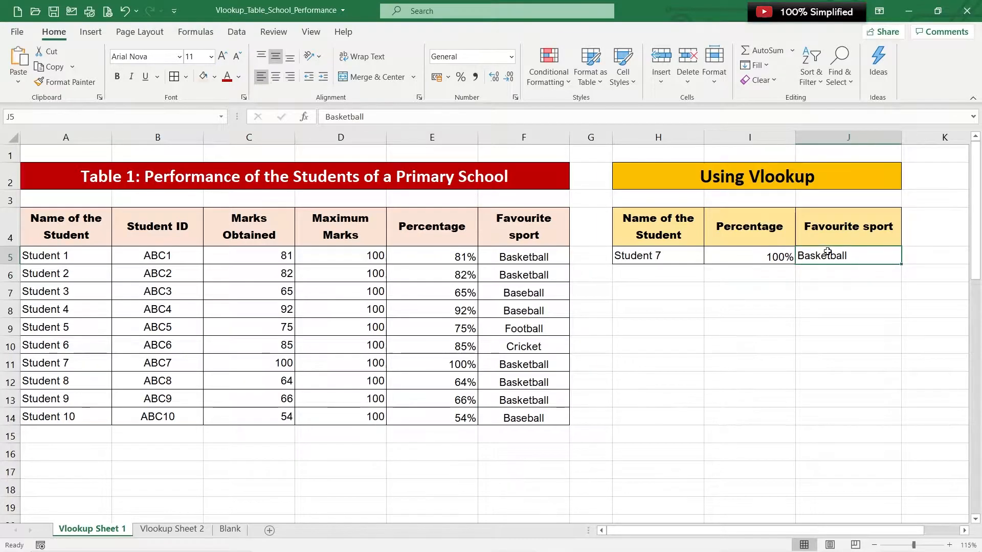
# Step: Review Table 1 as the source of the filled percentage and trace Student 7's row across to the favourite sport
pyautogui.click(771, 259)
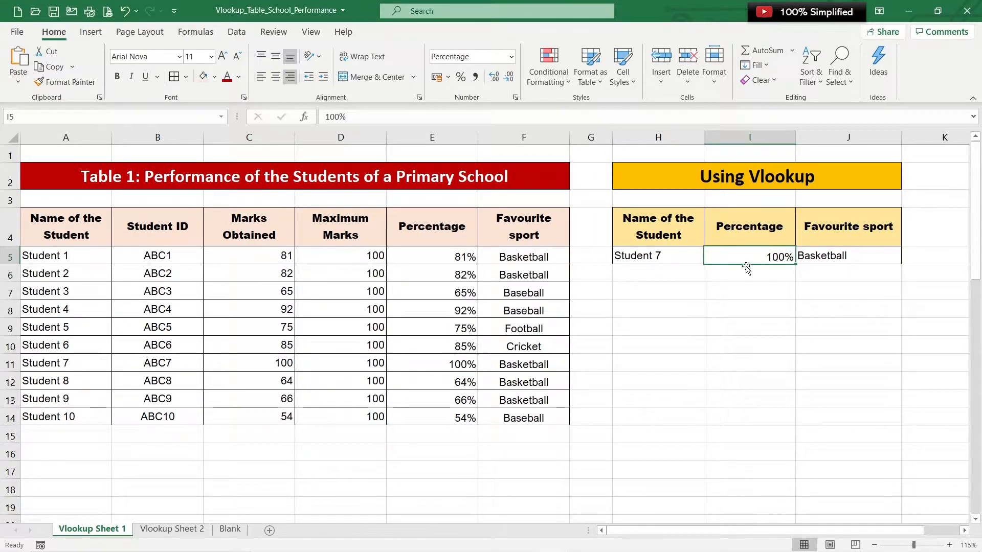
pyautogui.moveTo(103, 233); pyautogui.dragTo(451, 363)
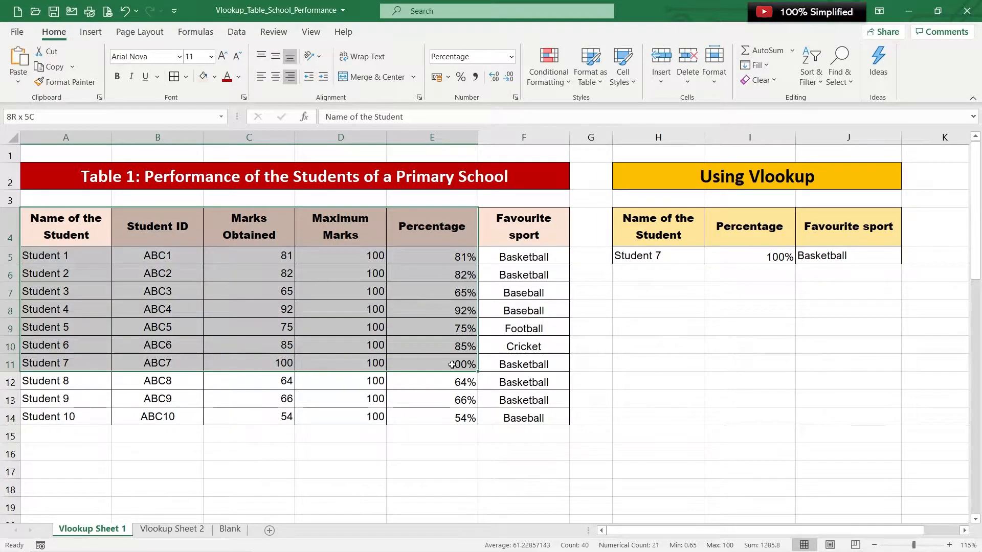
pyautogui.click(452, 364)
pyautogui.click(863, 241)
pyautogui.moveTo(60, 229); pyautogui.dragTo(519, 413)
pyautogui.click(80, 287)
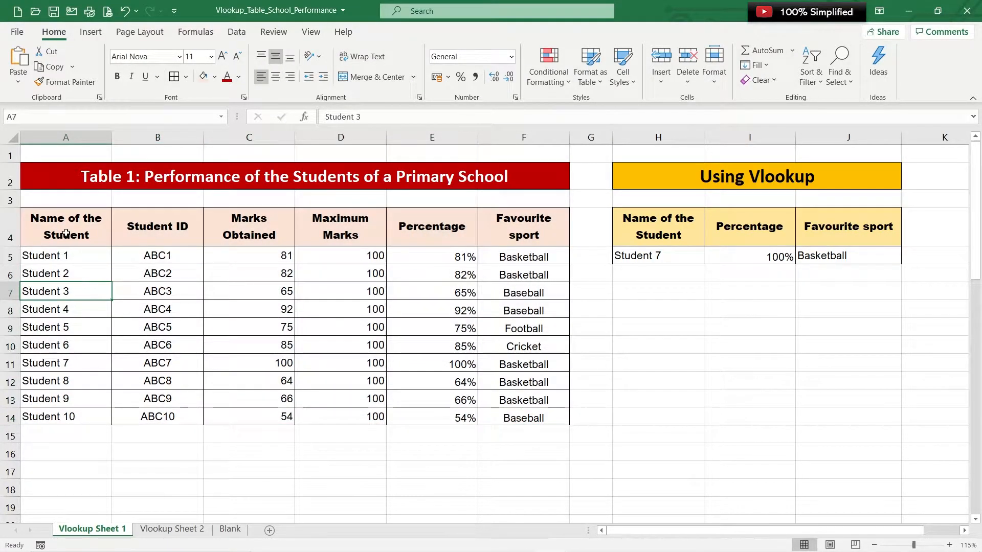
pyautogui.click(57, 363)
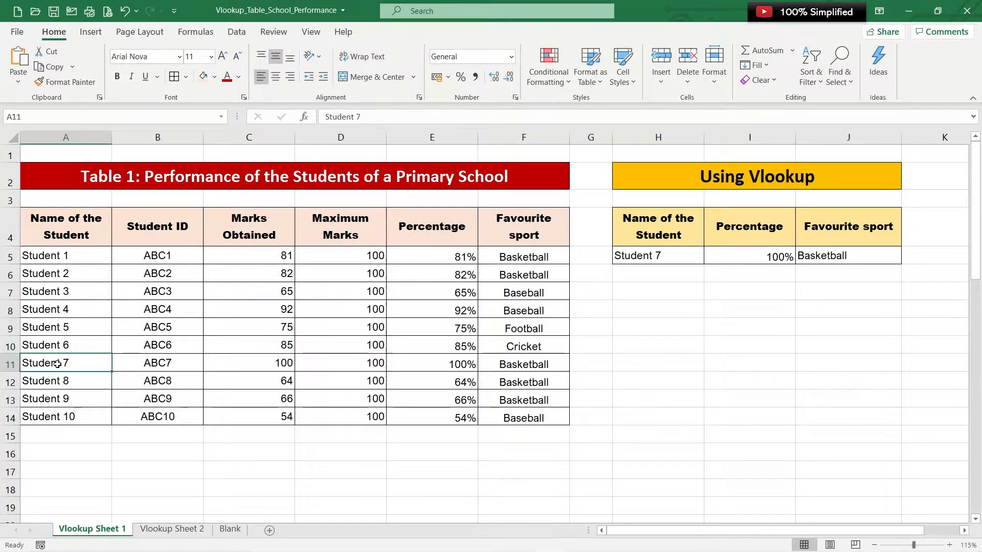
pyautogui.click(519, 367)
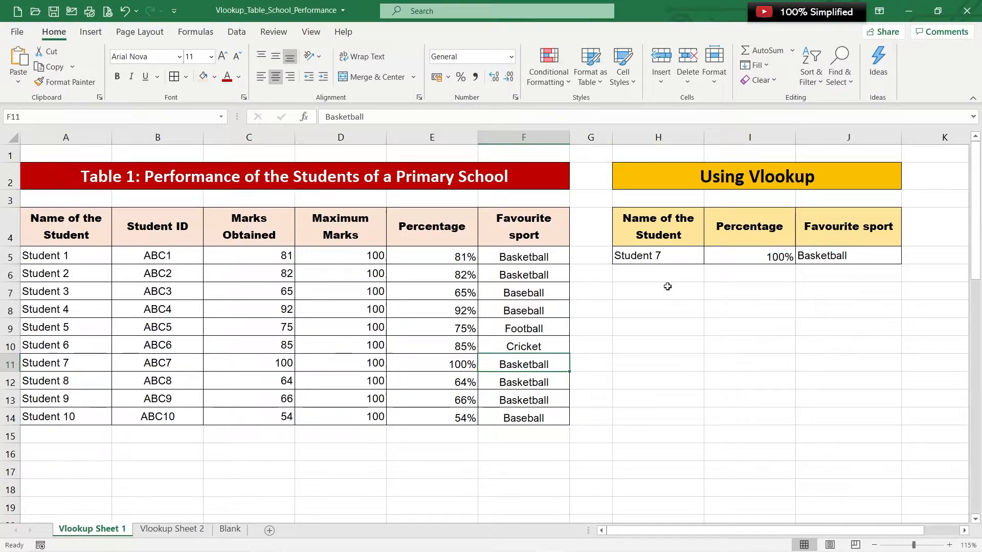
# Step: Examine how Table 1 is organised: the student name column first, the following columns, individual student rows, and the whole range A4:F14
pyautogui.moveTo(95, 221); pyautogui.dragTo(102, 413)
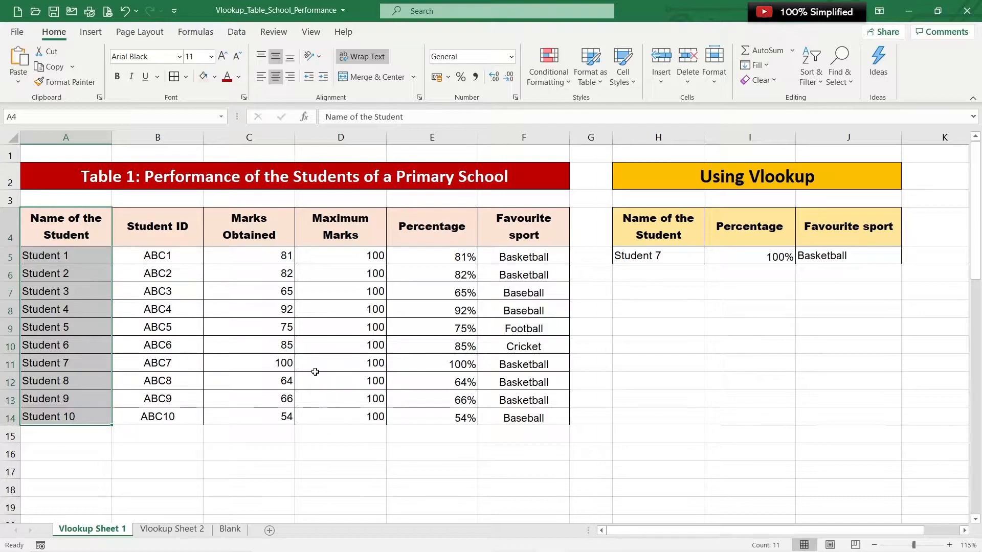
pyautogui.click(149, 346)
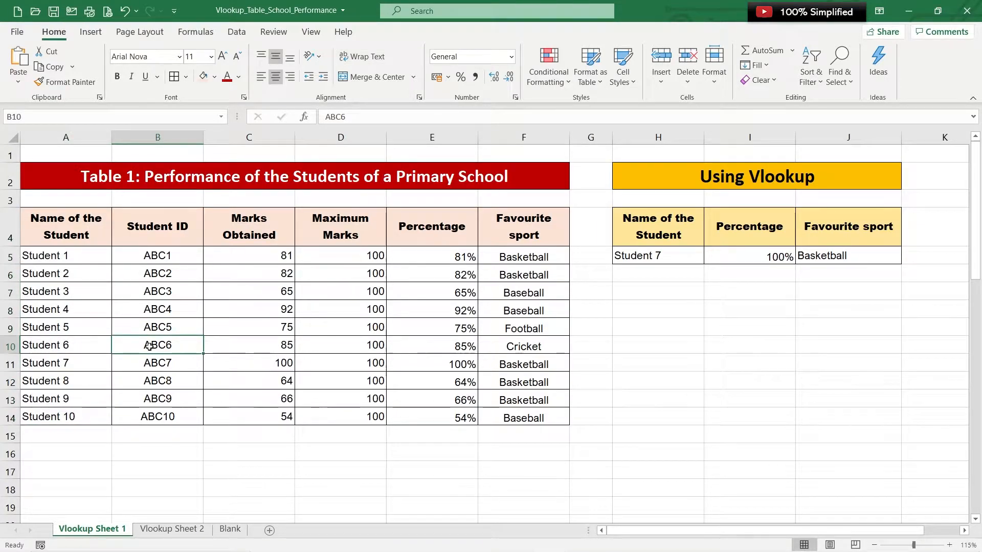
pyautogui.click(68, 346)
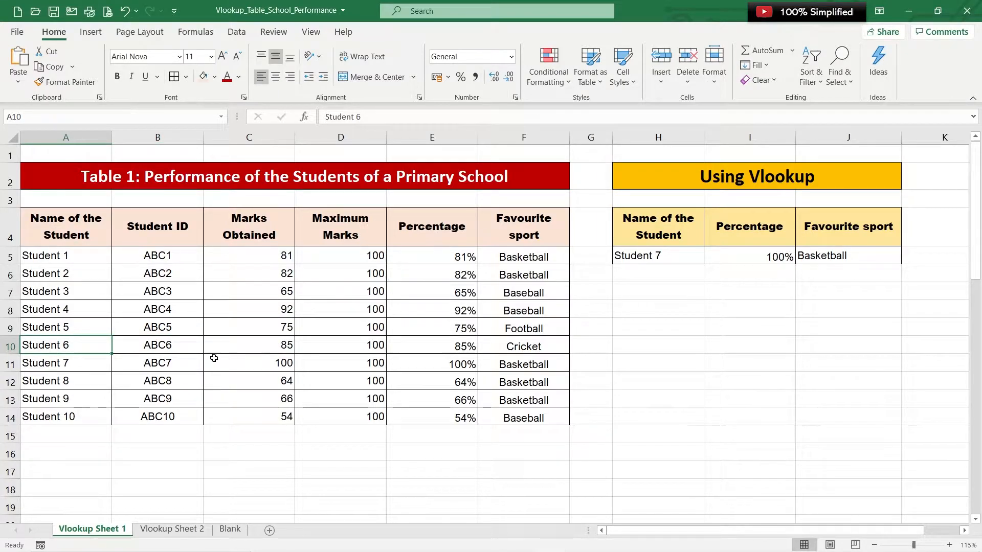
pyautogui.click(150, 348)
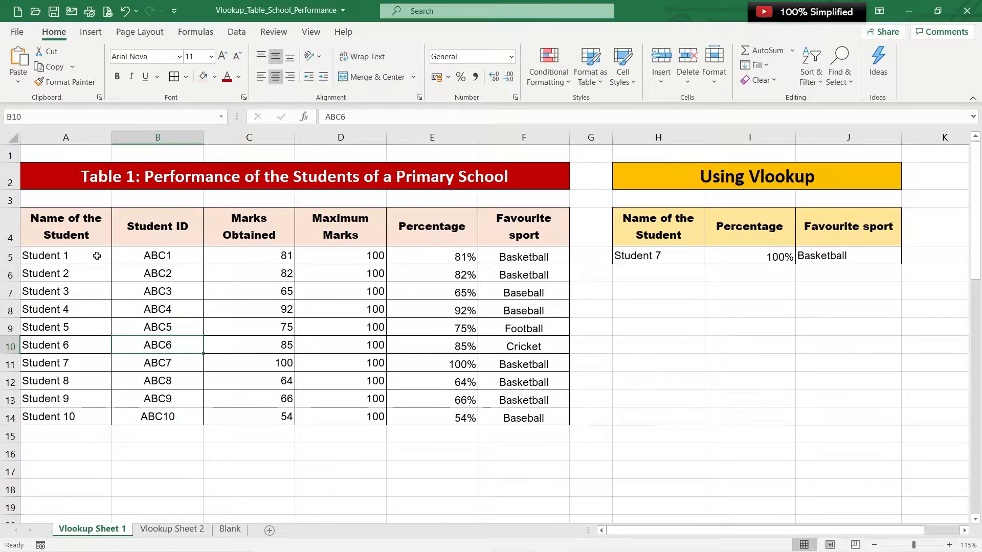
pyautogui.click(88, 231)
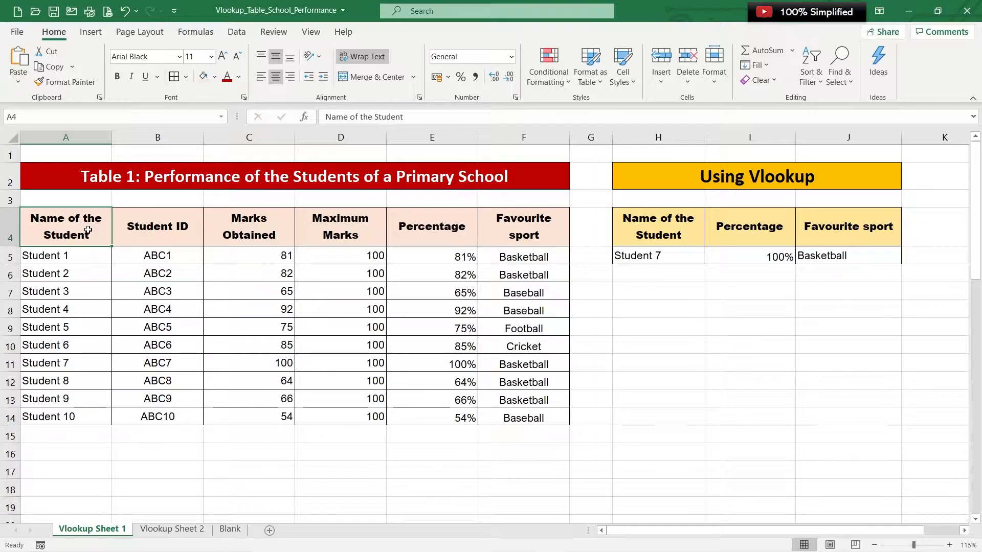
pyautogui.moveTo(81, 227); pyautogui.dragTo(70, 415)
pyautogui.moveTo(163, 247); pyautogui.dragTo(176, 406)
pyautogui.moveTo(276, 235); pyautogui.dragTo(268, 416)
pyautogui.click(366, 238)
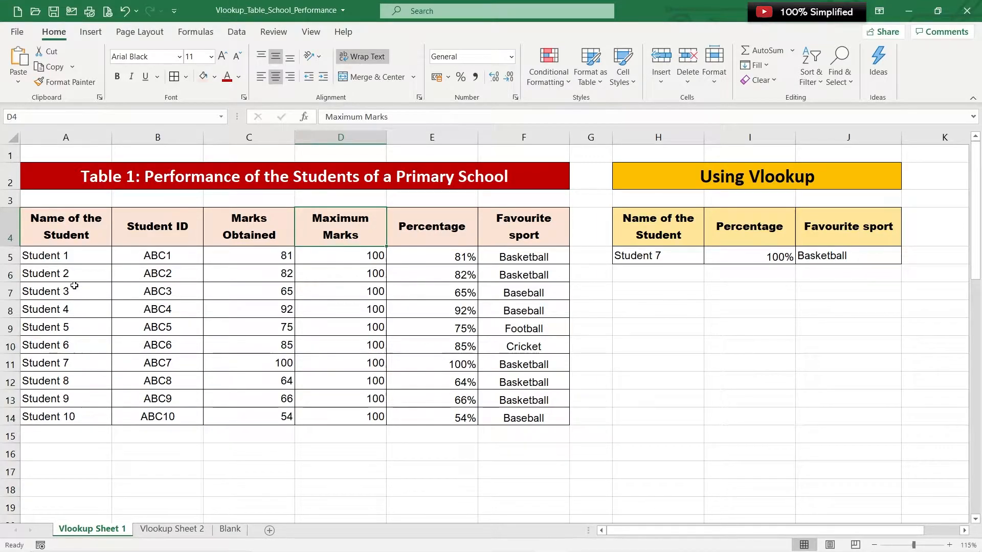
pyautogui.click(4, 275)
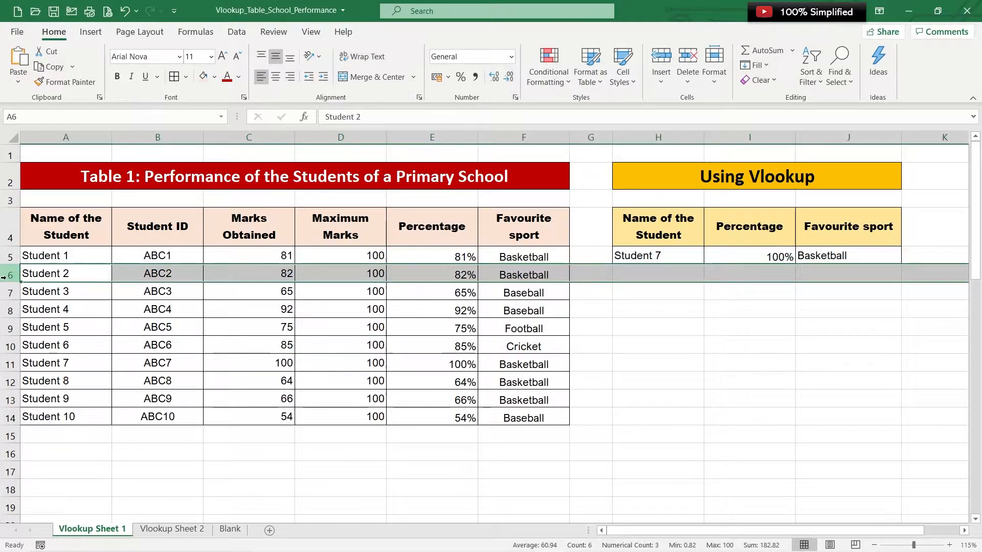
pyautogui.click(7, 292)
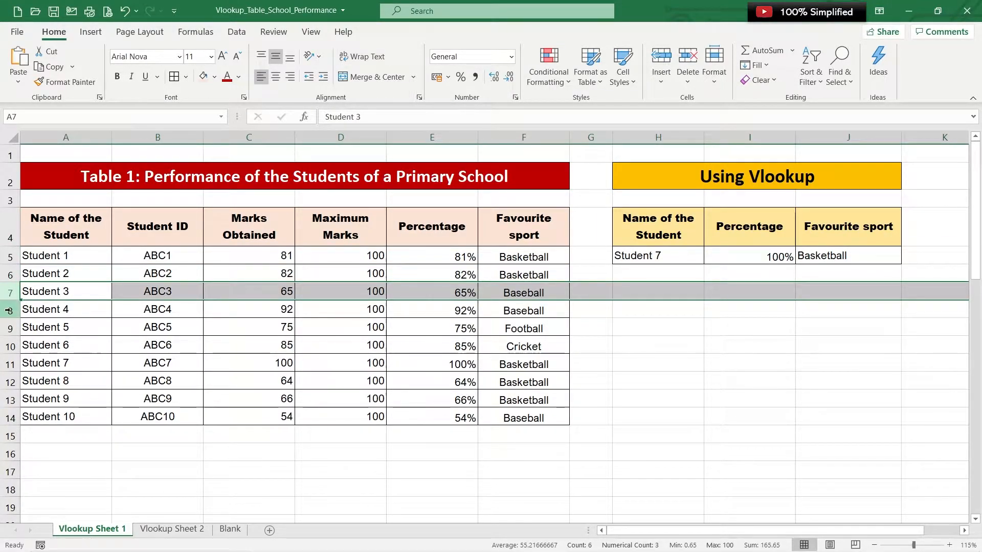
pyautogui.click(6, 311)
pyautogui.moveTo(92, 235); pyautogui.dragTo(491, 420)
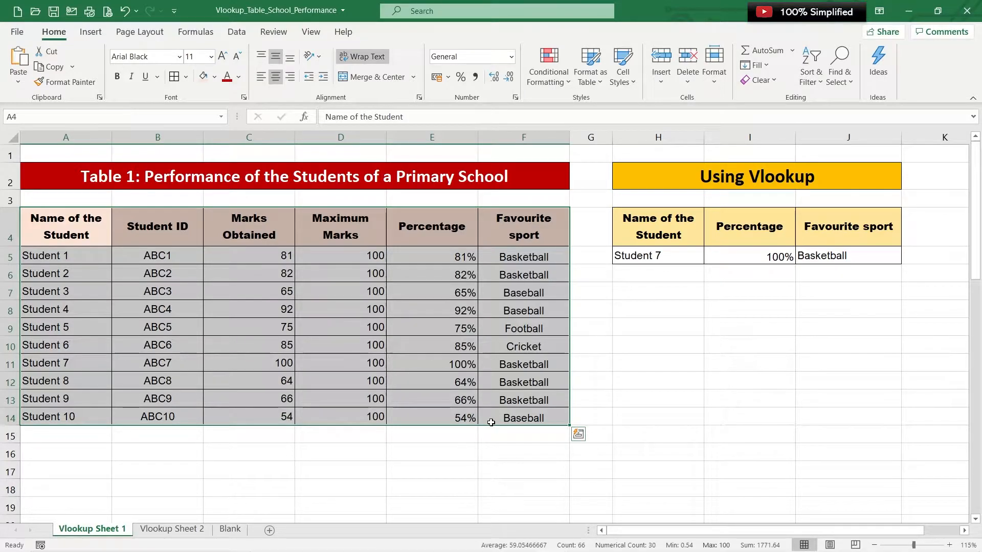
# Step: Relate the student name and result fields of the Using Vlookup table to the matching name column and records in Table 1
pyautogui.click(684, 308)
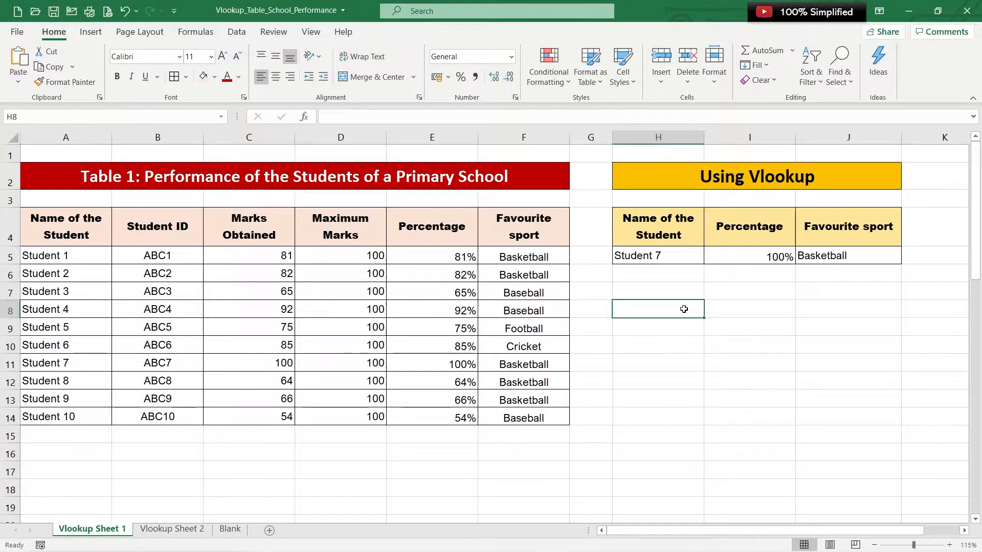
pyautogui.click(689, 257)
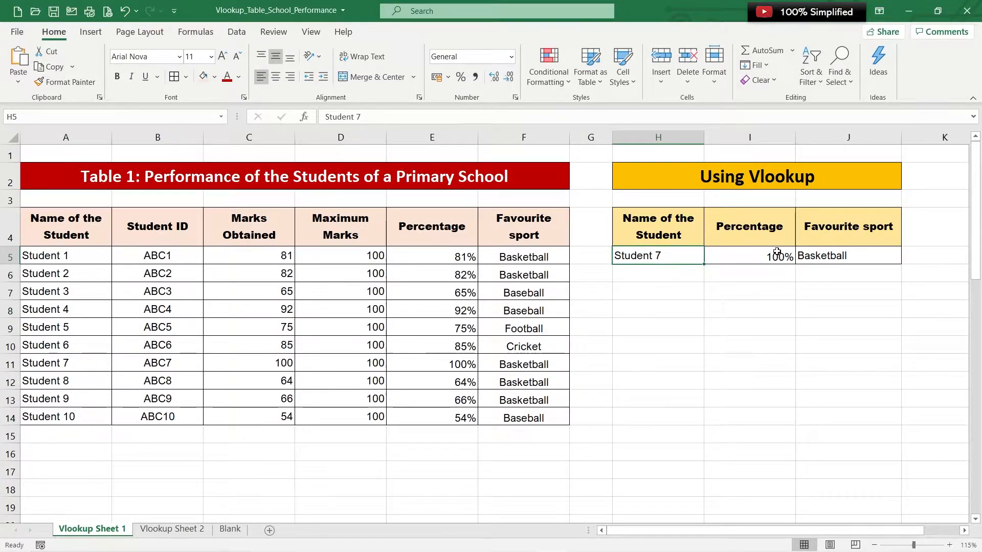
pyautogui.click(829, 241)
pyautogui.moveTo(74, 237); pyautogui.dragTo(536, 412)
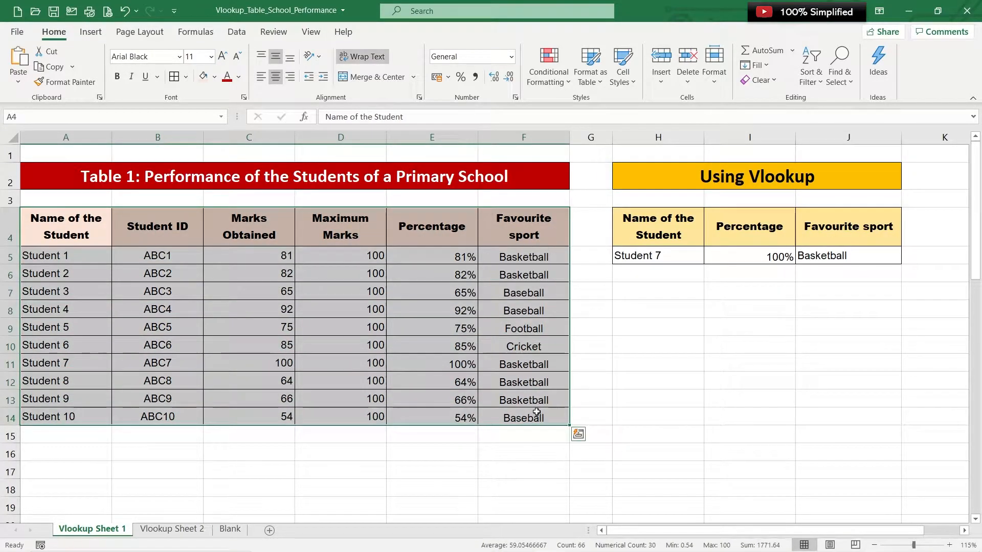
pyautogui.click(88, 347)
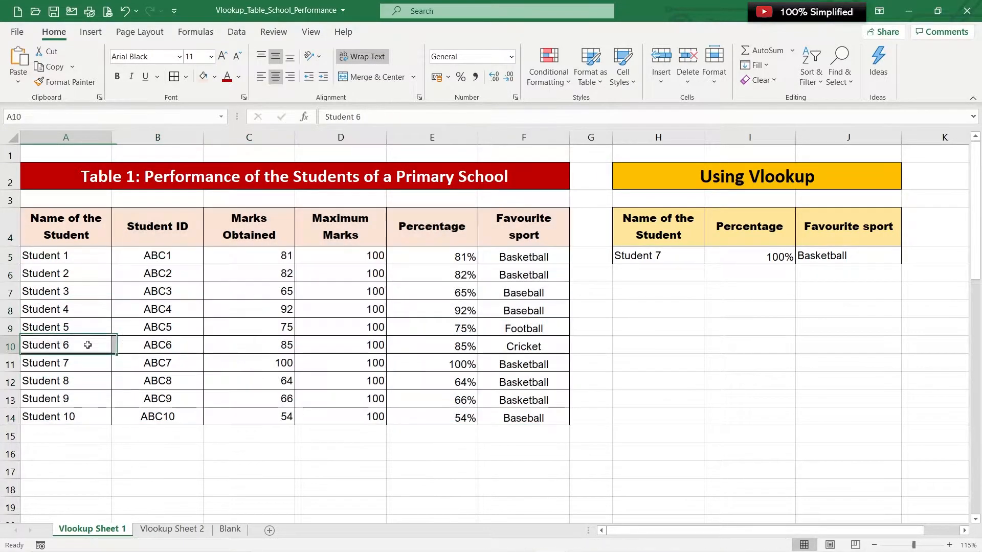
pyautogui.click(163, 346)
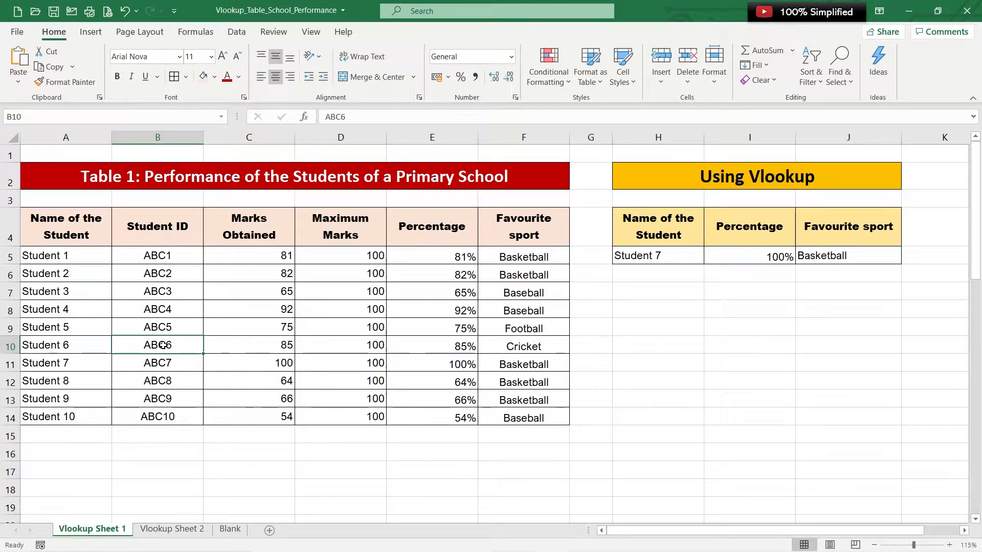
pyautogui.press('Right')
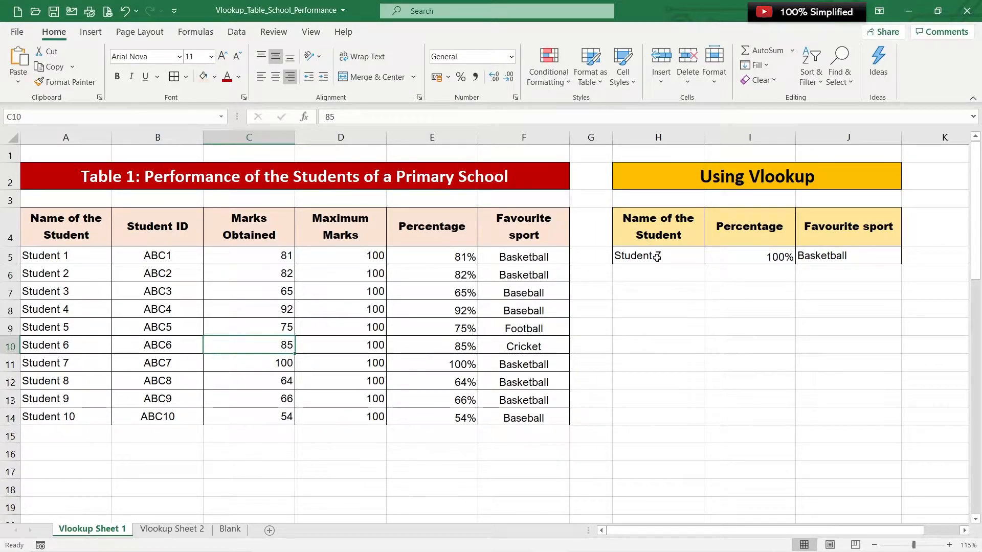
pyautogui.click(637, 261)
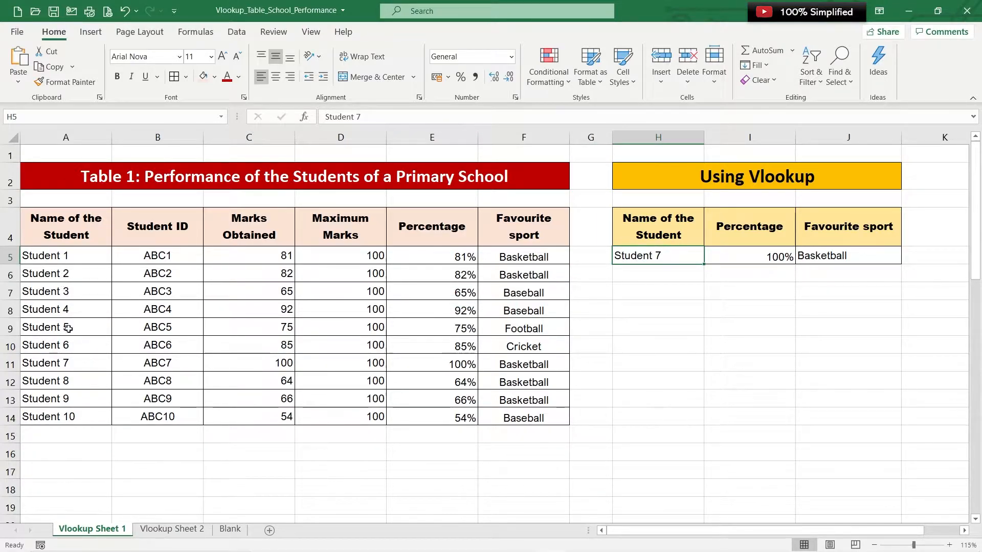
pyautogui.click(72, 361)
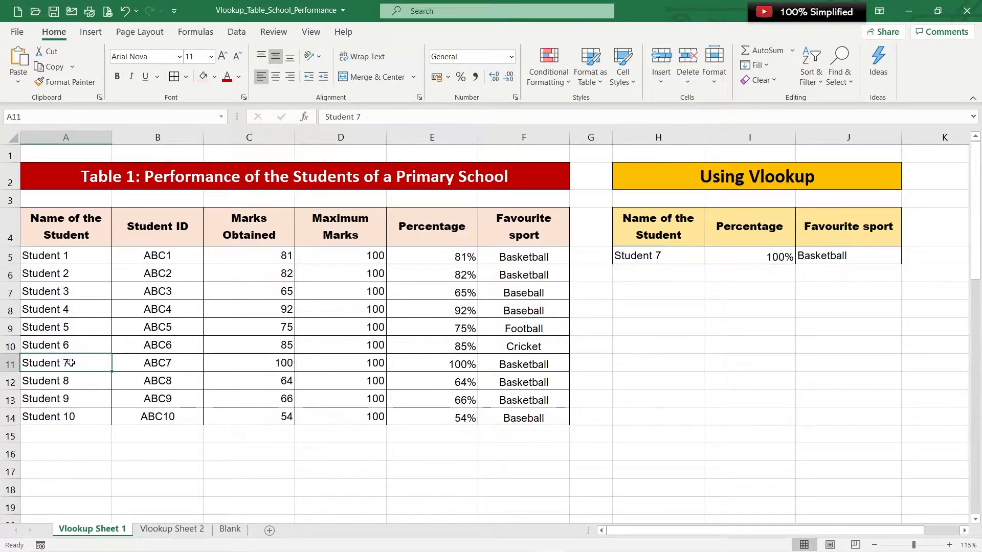
pyautogui.click(759, 235)
pyautogui.click(643, 256)
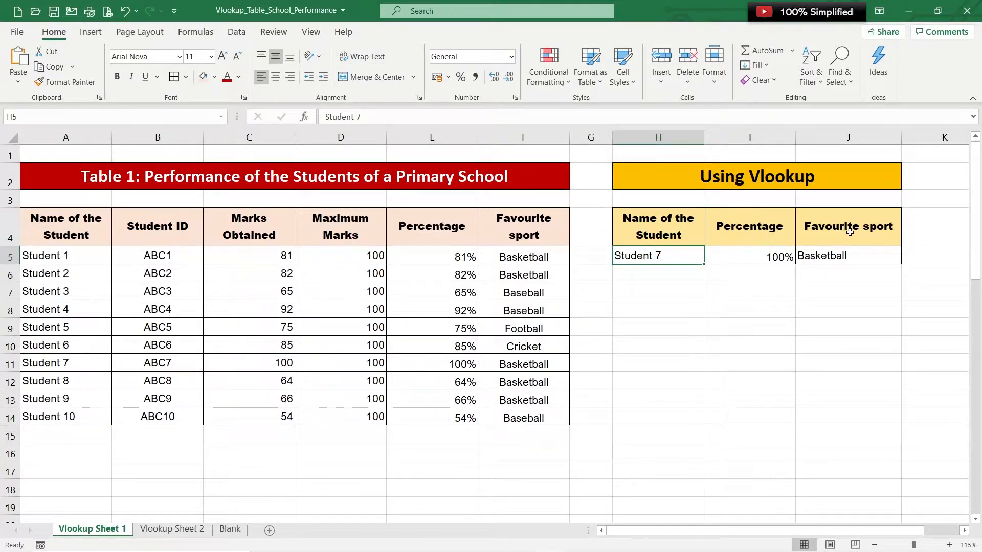
pyautogui.click(849, 254)
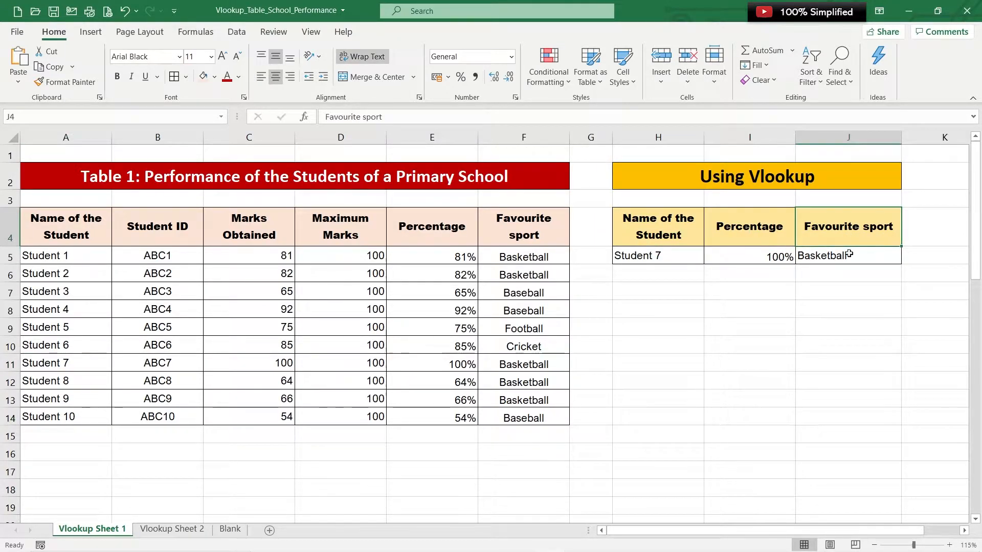
# Step: Clear the manually entered percentage and favourite sport from cells I5:J5 of the Using Vlookup table
pyautogui.click(679, 254)
pyautogui.moveTo(739, 259); pyautogui.dragTo(802, 258)
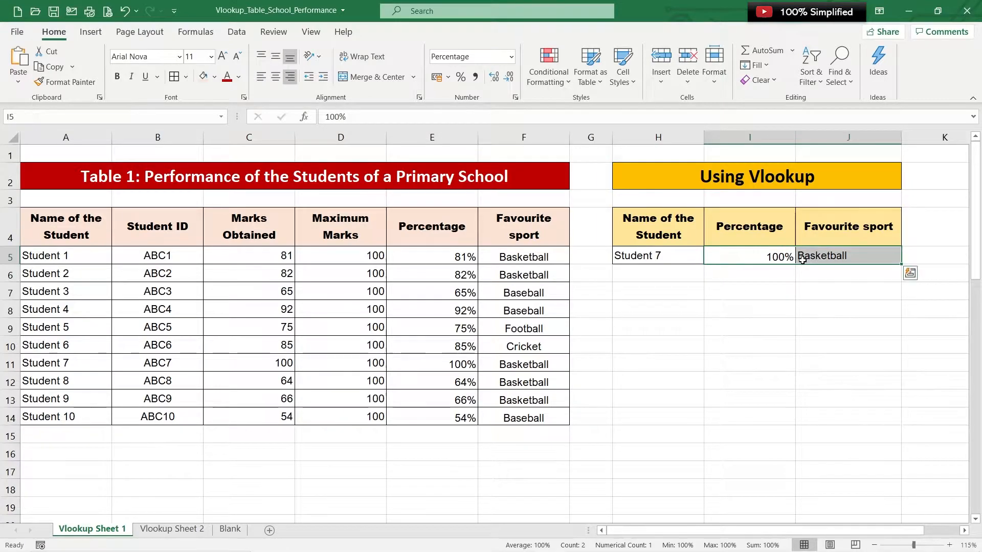
pyautogui.press('Delete')
pyautogui.click(741, 297)
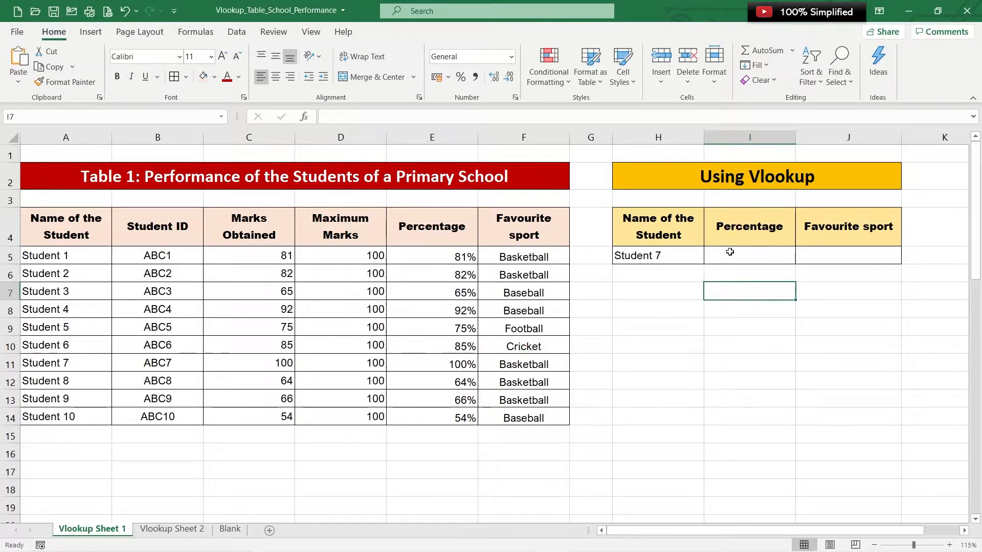
# Step: Review the result cells I5:J5, their headings, the student name in H5 and the source range A4:F14 in Table 1
pyautogui.click(735, 256)
pyautogui.moveTo(736, 256); pyautogui.dragTo(808, 250)
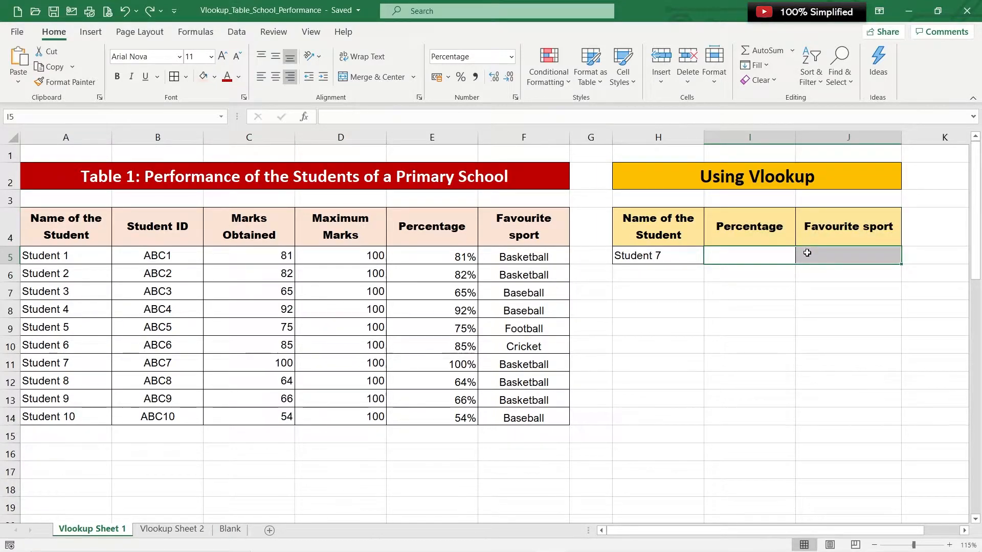
pyautogui.click(747, 261)
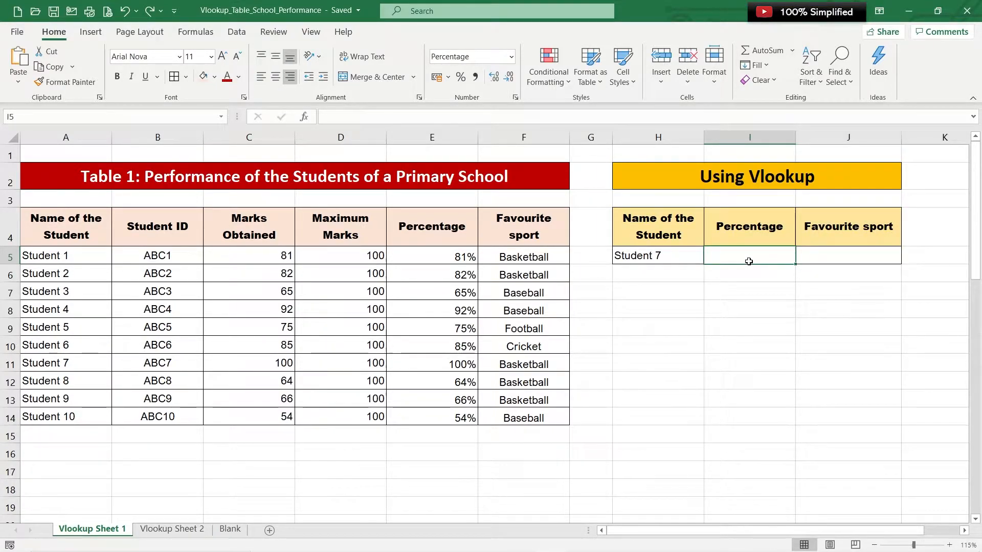
pyautogui.scroll(-1, 749, 262)
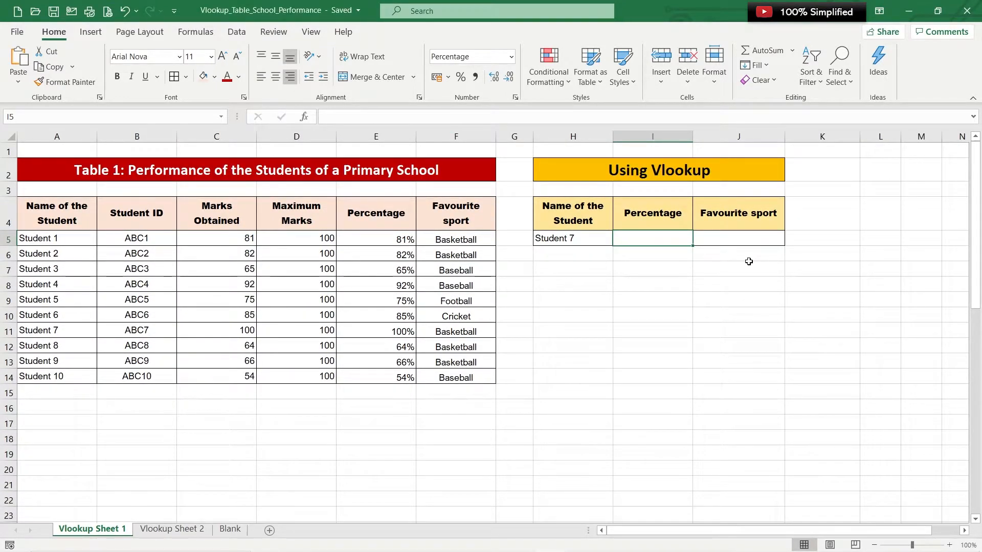
pyautogui.click(652, 223)
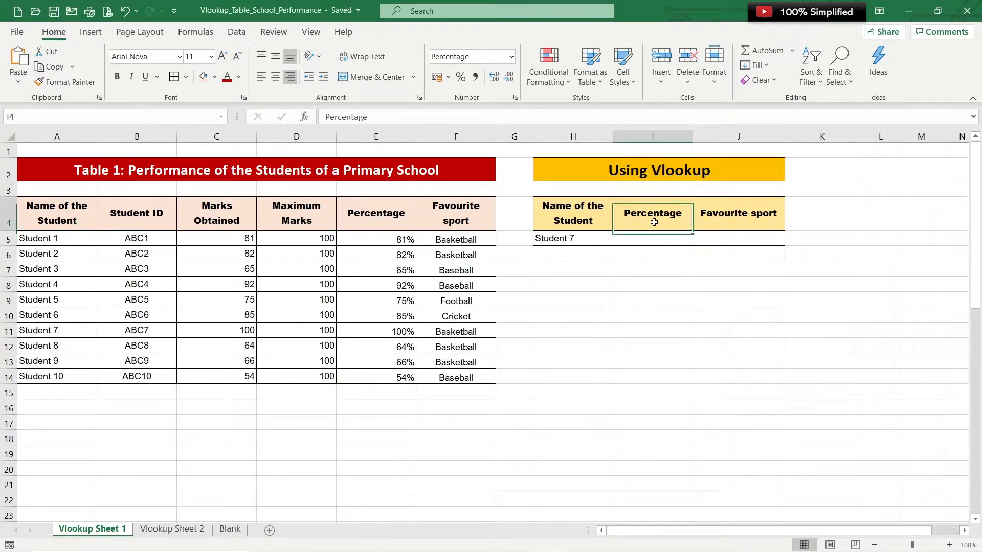
pyautogui.click(727, 214)
pyautogui.click(596, 239)
pyautogui.moveTo(69, 219); pyautogui.dragTo(445, 377)
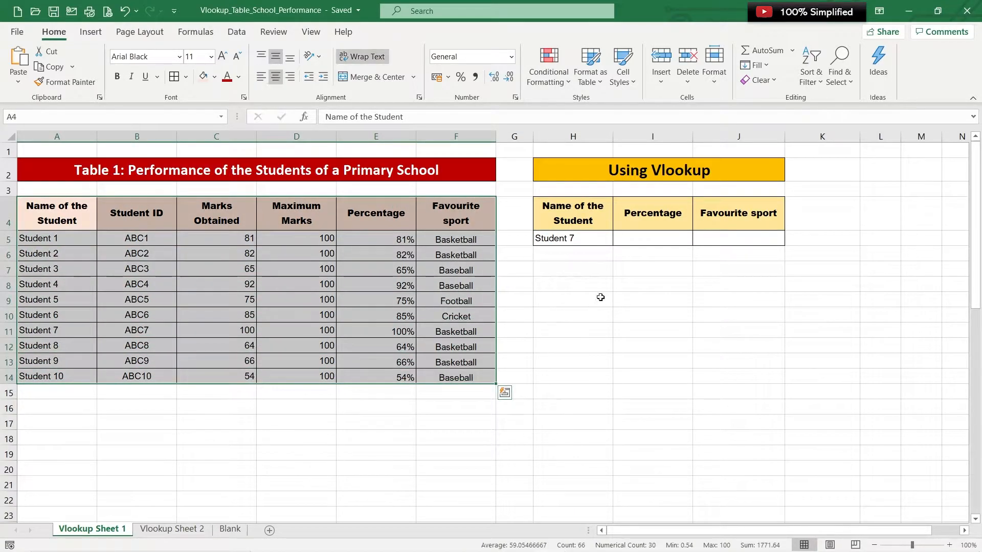
# Step: Start a VLOOKUP formula in the percentage cell I5 with H5 as the lookup value
pyautogui.click(647, 244)
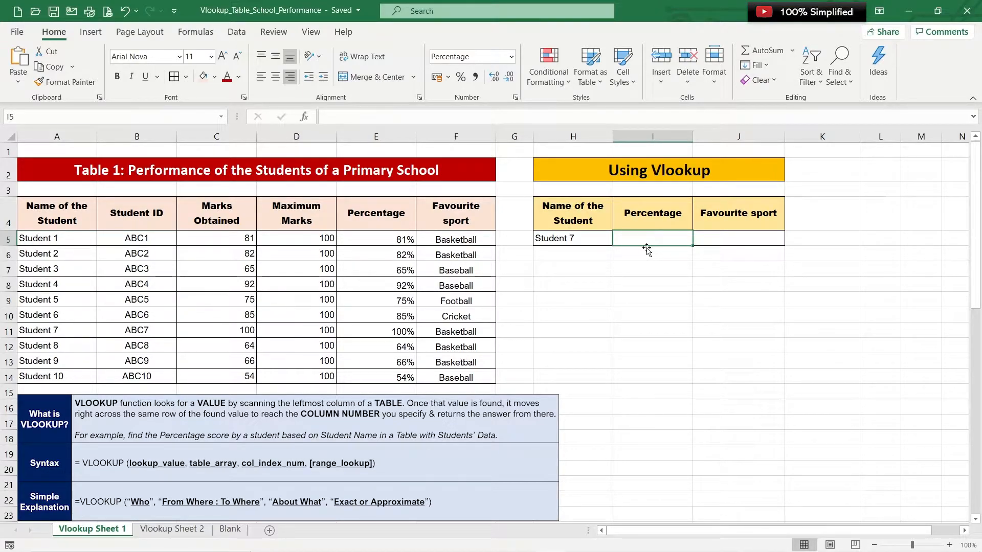
pyautogui.write('=')
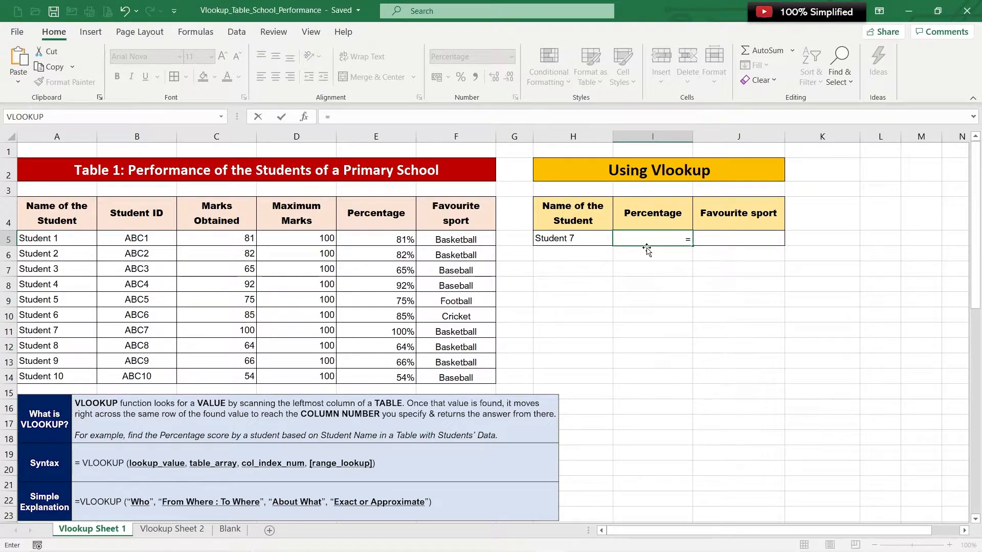
pyautogui.press('capslock')
pyautogui.write('V')
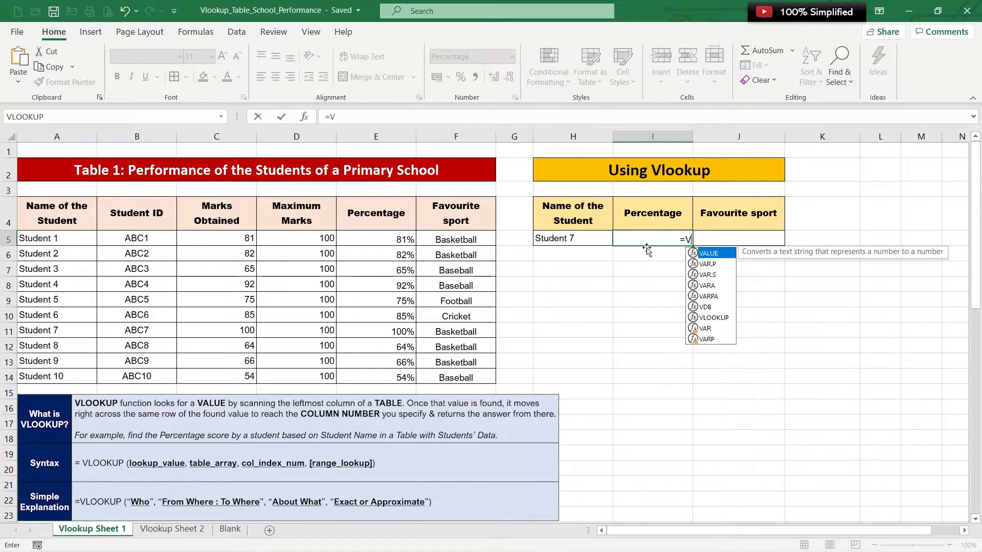
pyautogui.write('LOOK')
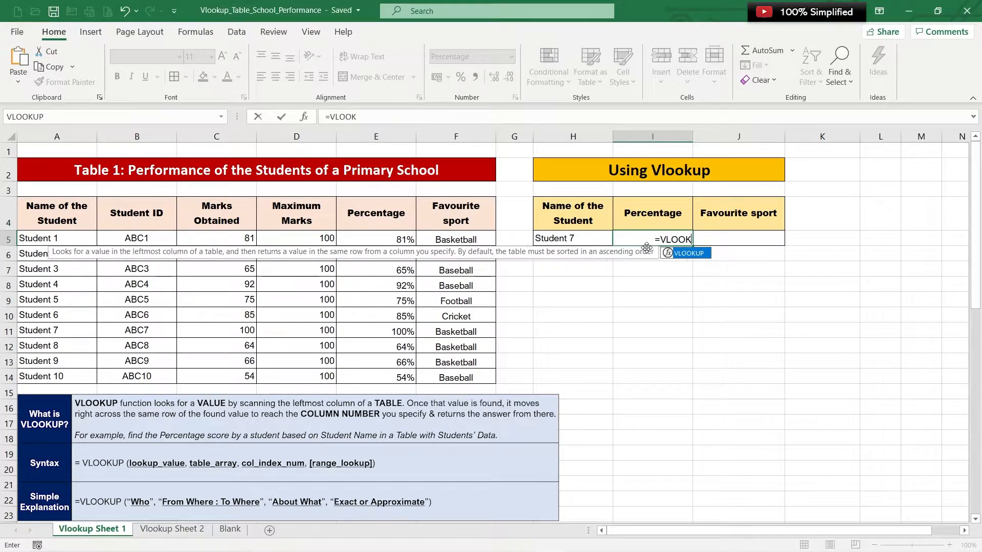
pyautogui.write('U')
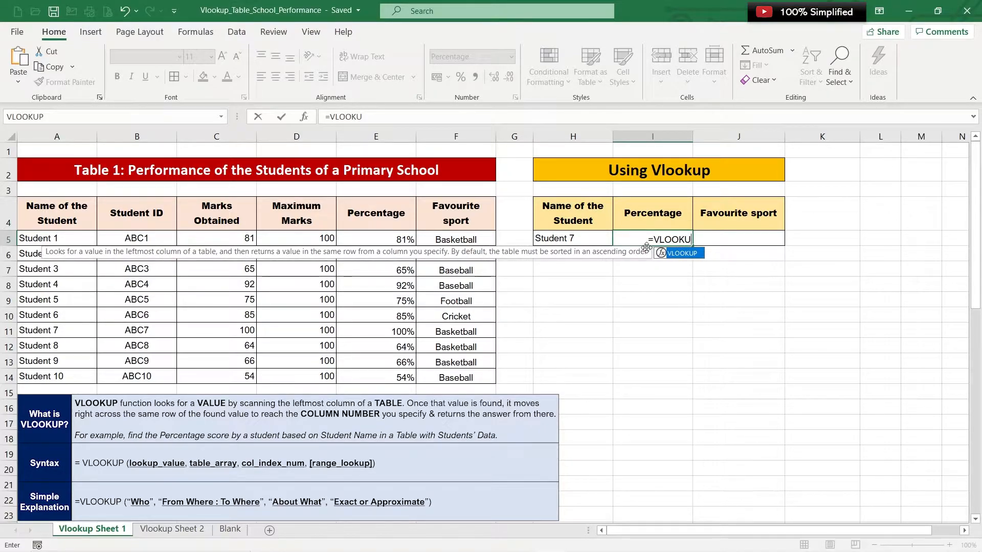
pyautogui.write('P')
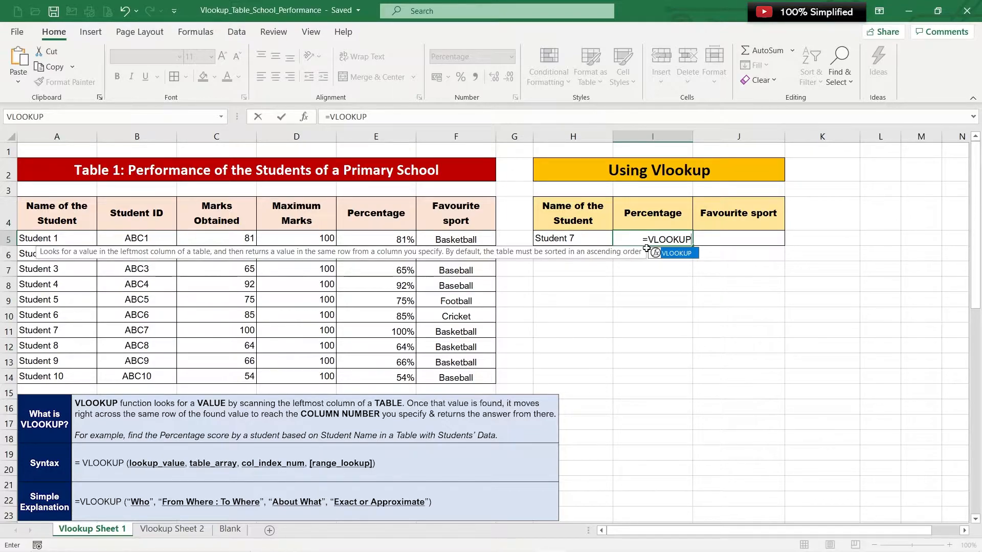
pyautogui.write('(')
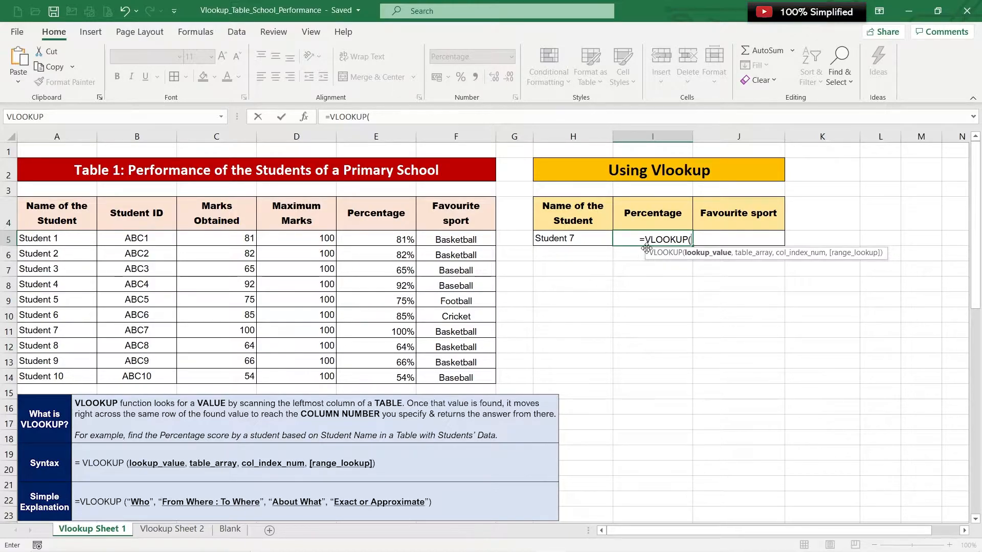
pyautogui.click(590, 239)
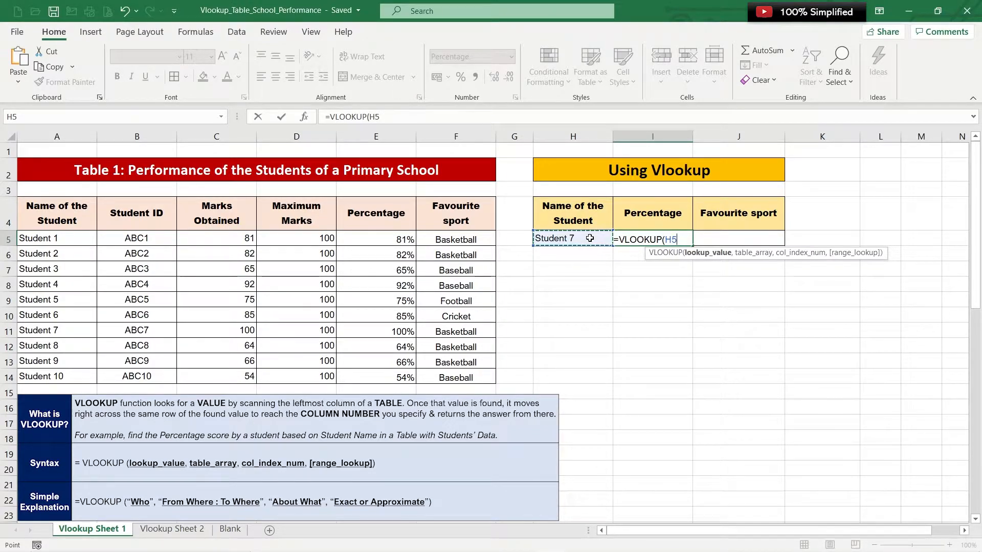
pyautogui.write(',')
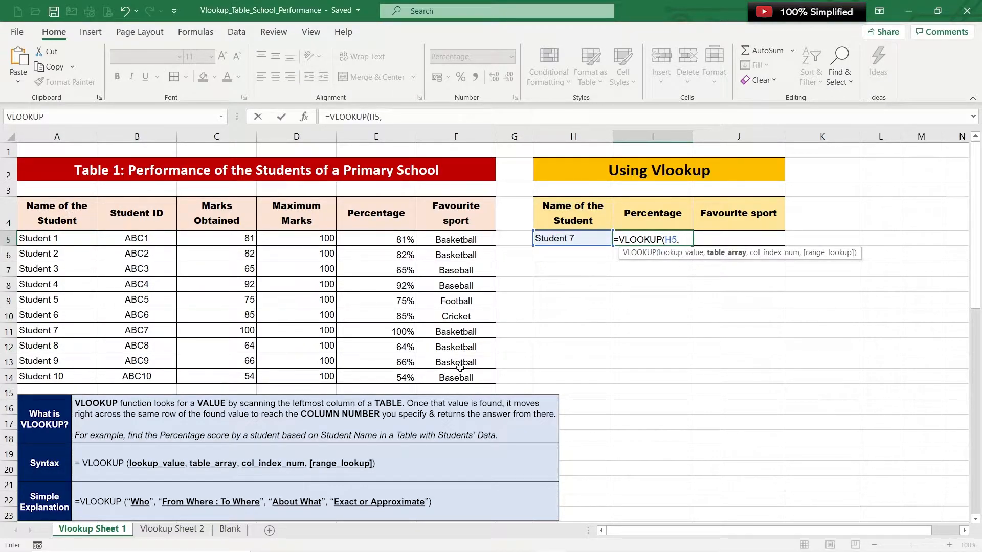
# Step: Add A4:F14 as the table array and 5 as the column index number to the formula in I5
pyautogui.click(35, 209)
pyautogui.moveTo(35, 209)
pyautogui.mouseDown()
pyautogui.moveTo(40, 225)
pyautogui.moveTo(303, 300)
pyautogui.moveTo(462, 364)
pyautogui.moveTo(467, 376)
pyautogui.mouseUp()
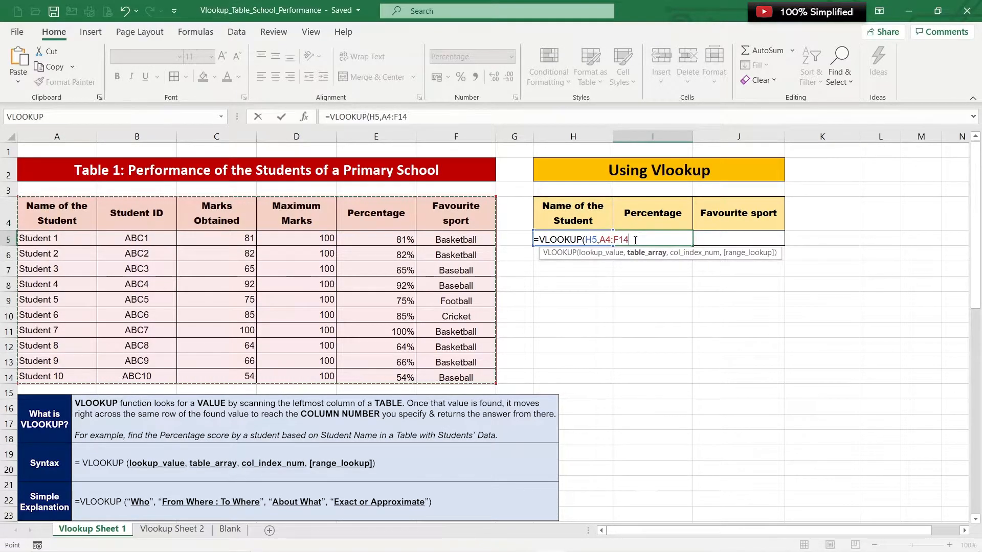
pyautogui.write(',')
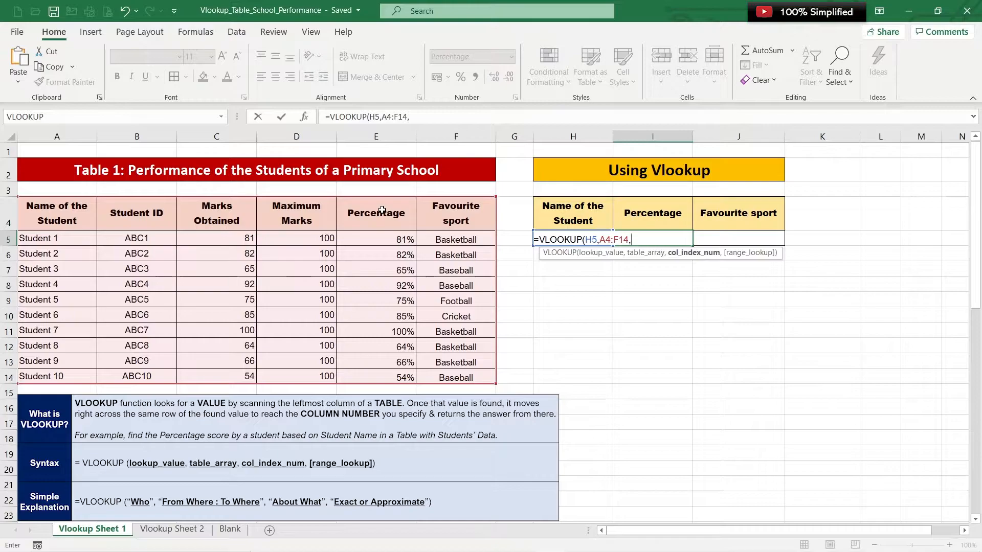
pyautogui.write('5,')
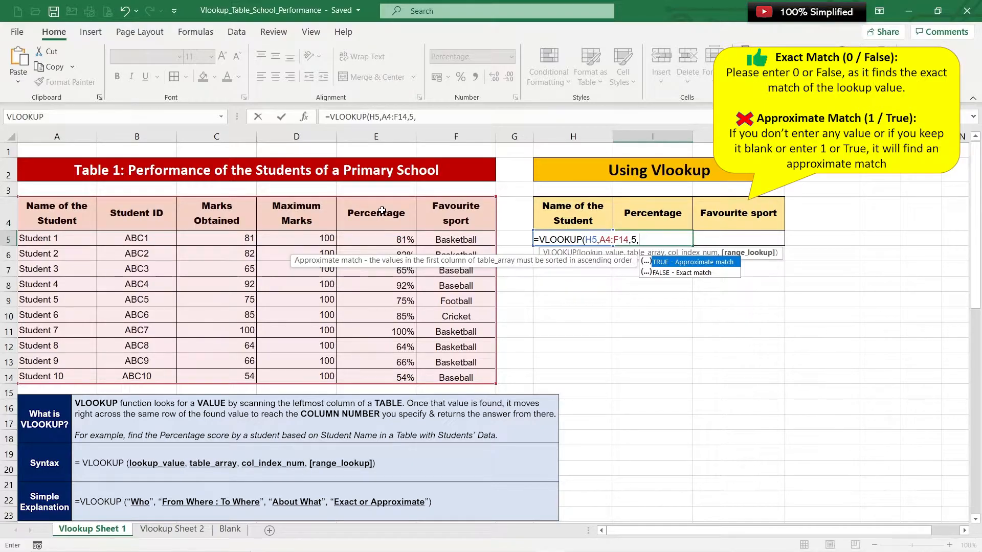
# Step: Try 0 and FALSE as the exact-match argument of the formula in I5, clearing each entry again
pyautogui.write('0')
pyautogui.press('BackSpace')
pyautogui.click(666, 274)
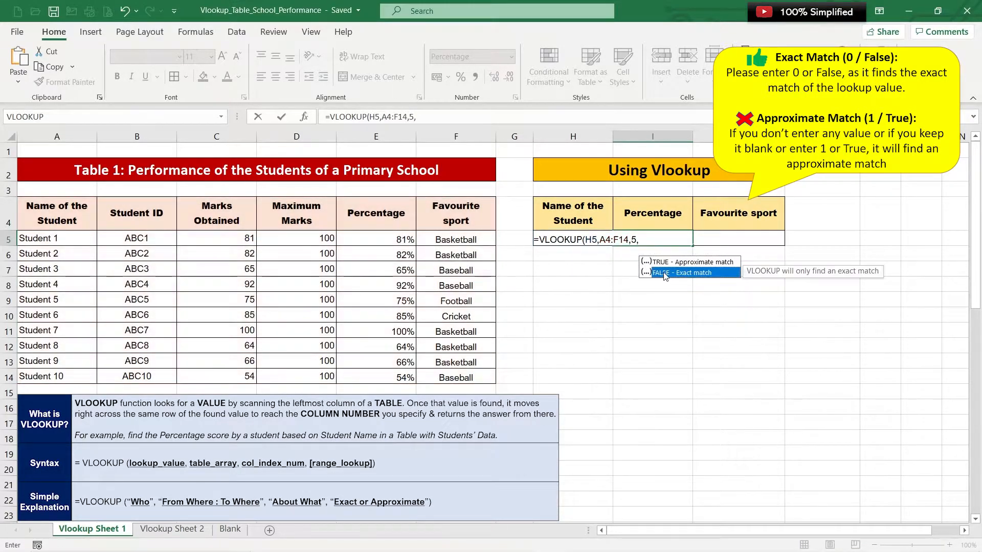
pyautogui.doubleClick(670, 274)
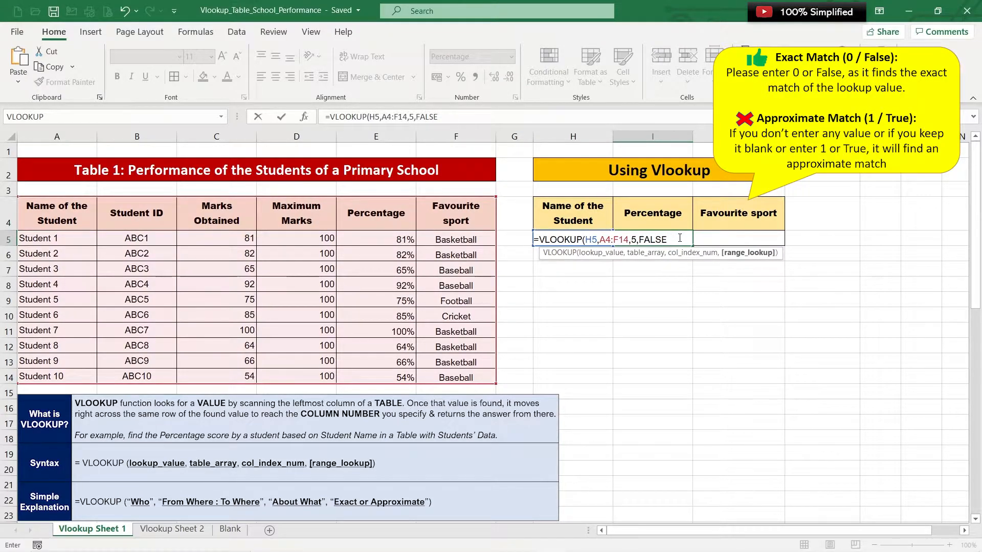
pyautogui.press('BackSpace')
pyautogui.press('BackSpace')
pyautogui.press('BackSpace')
pyautogui.press('BackSpace')
pyautogui.press('BackSpace')
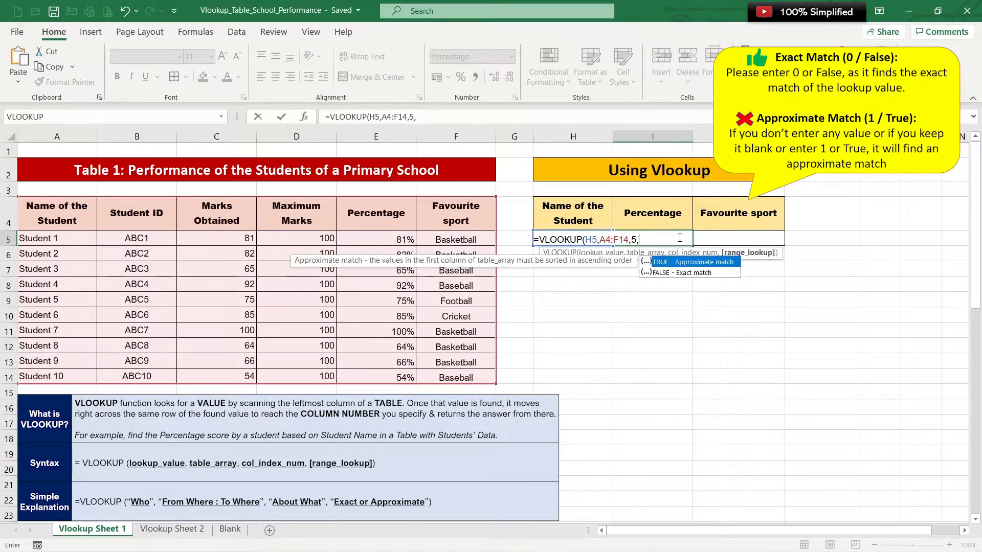
pyautogui.write('FALSE')
pyautogui.press('BackSpace')
pyautogui.press('BackSpace')
pyautogui.press('BackSpace')
pyautogui.press('BackSpace')
pyautogui.press('BackSpace')
# Step: Complete the VLOOKUP formula in I5 with 0 for an exact match and check it against Student 7's record in Table 1
pyautogui.write(')')
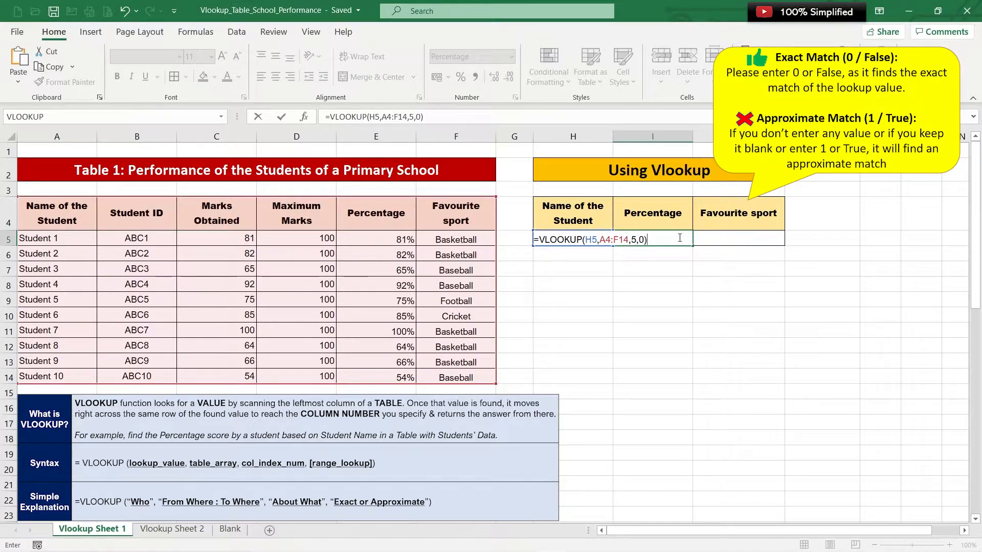
pyautogui.press('Return')
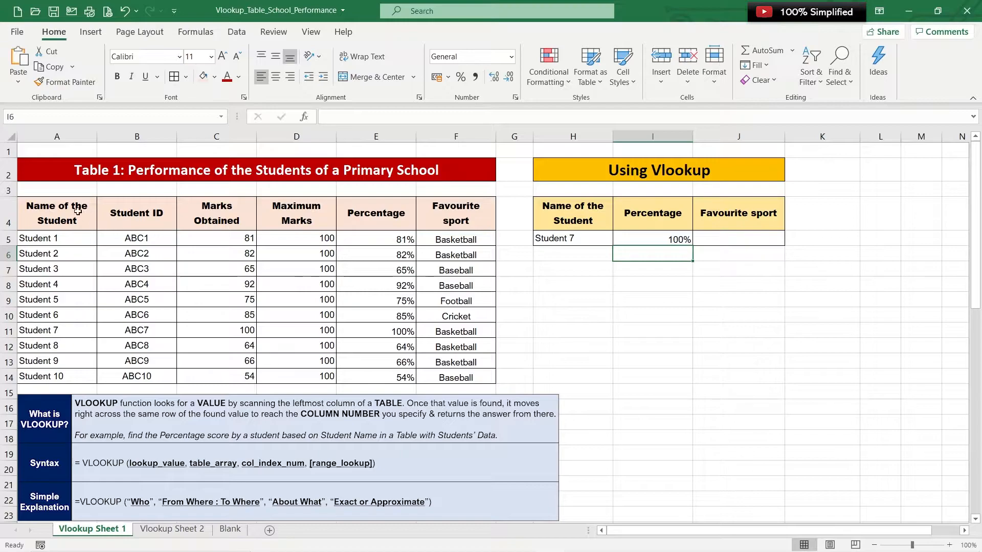
pyautogui.click(49, 333)
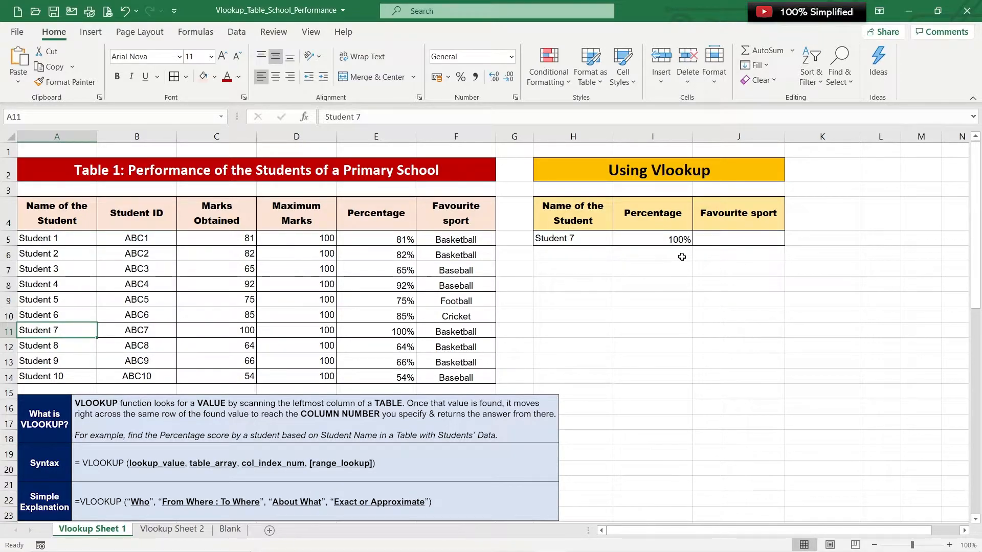
pyautogui.click(663, 242)
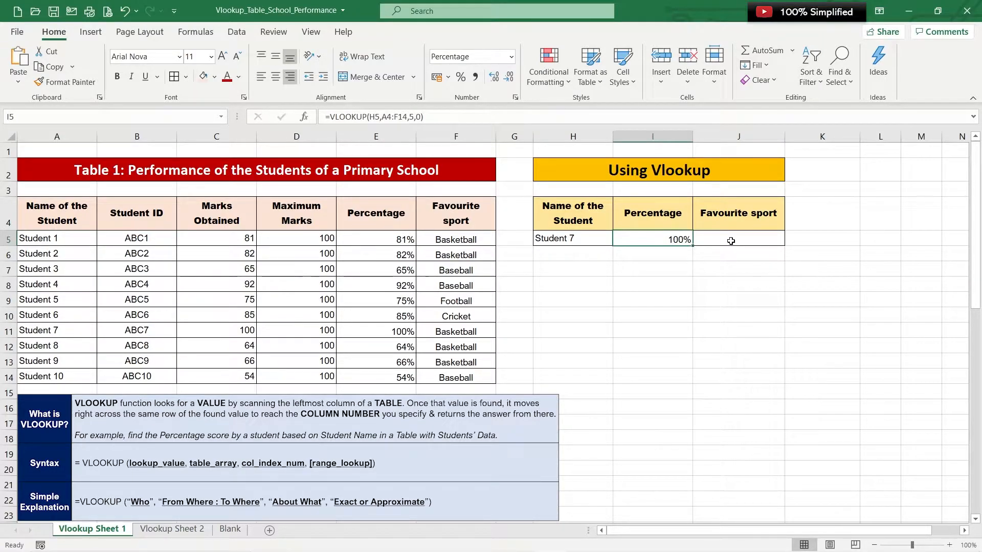
pyautogui.click(748, 246)
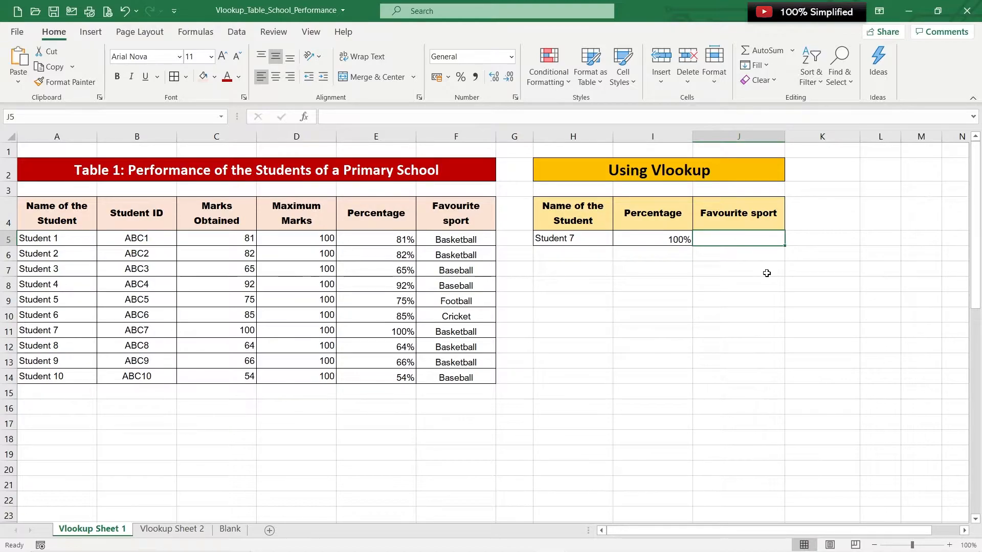
pyautogui.write('=vlookup')
pyautogui.press('Escape')
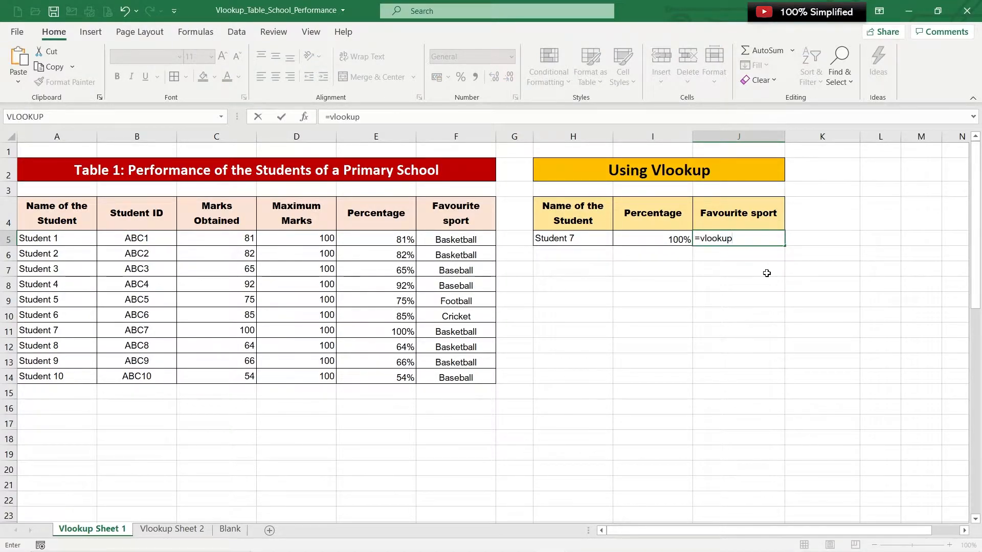
pyautogui.press('Escape')
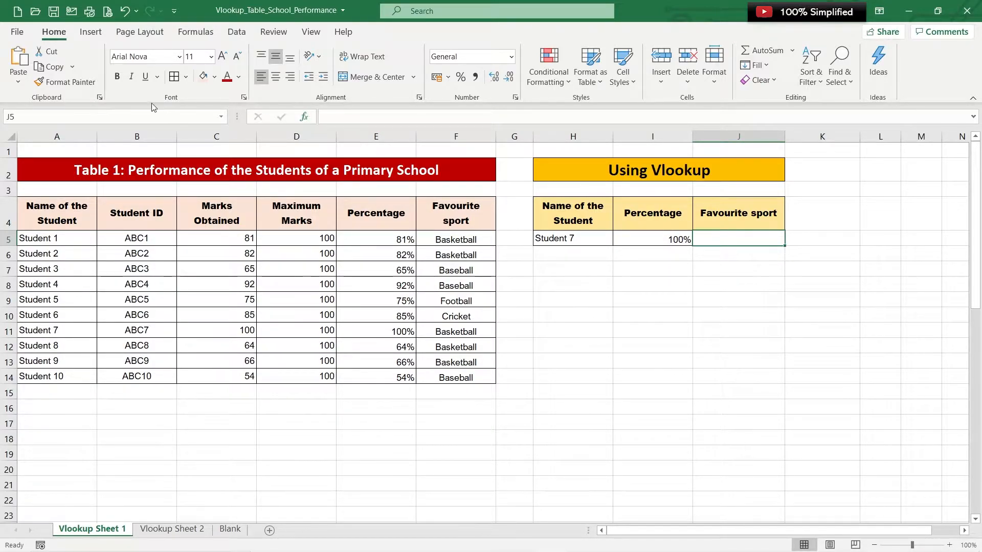
# Step: Search the function library for vlookup and insert the VLOOKUP function into the favourite sport cell J5
pyautogui.click(305, 116)
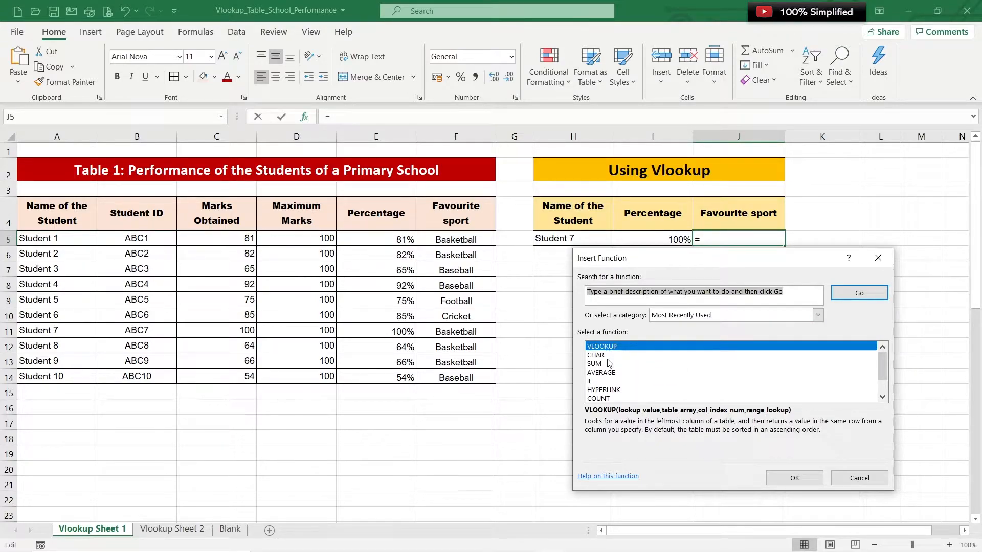
pyautogui.scroll(-1, 886, 362)
pyautogui.moveTo(885, 384); pyautogui.dragTo(898, 352)
pyautogui.click(799, 291)
pyautogui.moveTo(799, 291); pyautogui.dragTo(580, 291)
pyautogui.write('vlooj')
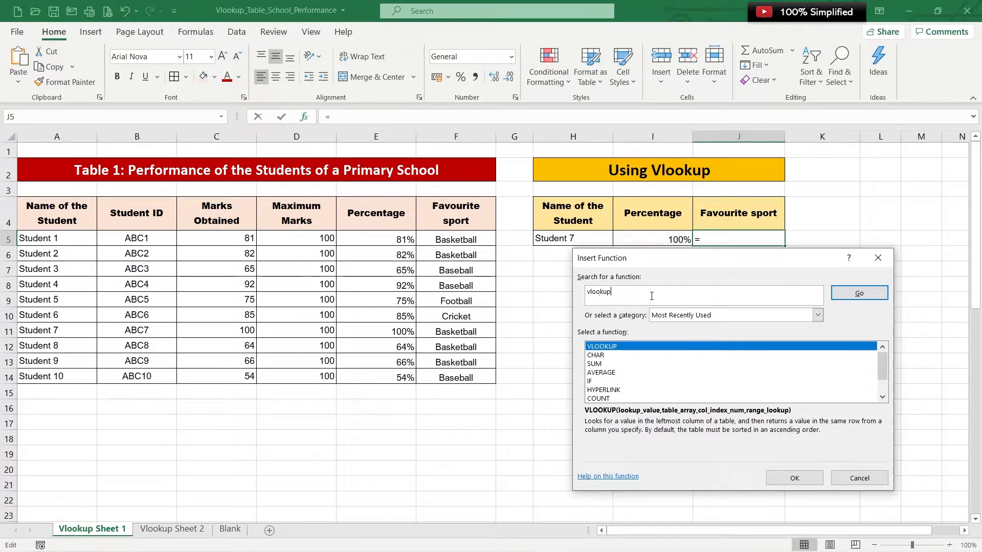
pyautogui.click(859, 291)
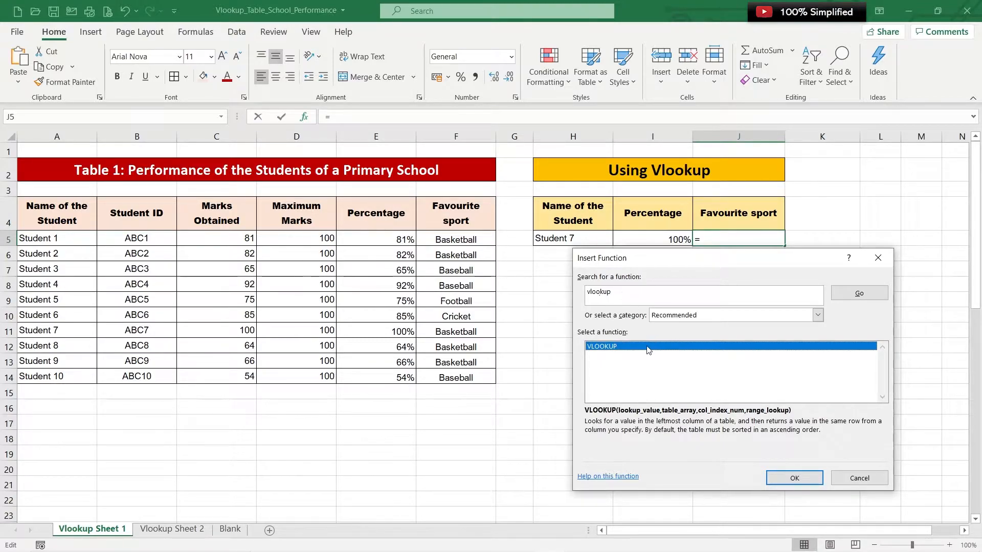
pyautogui.doubleClick(620, 349)
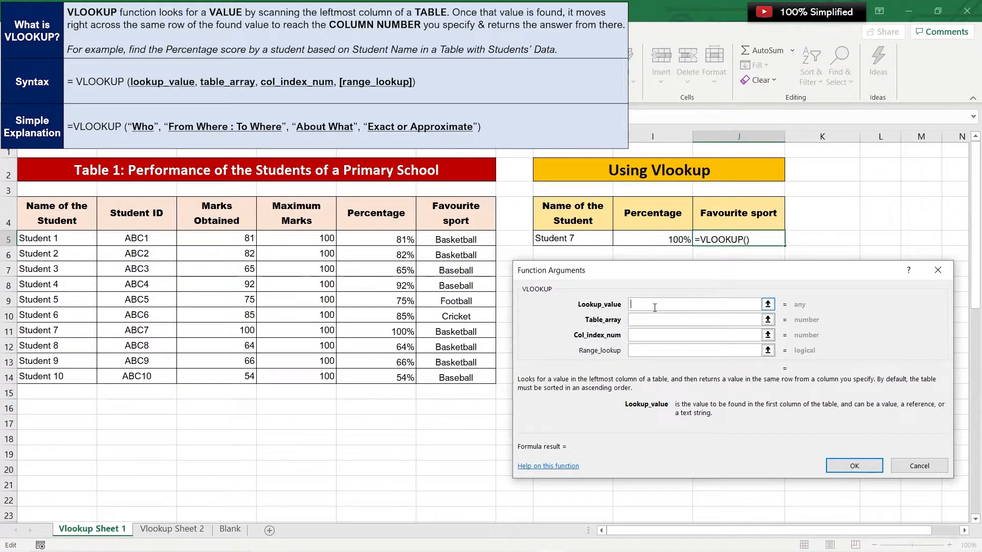
# Step: Set the lookup value of the VLOOKUP function in J5 to cell H5, keeping the tables clear of the dialog
pyautogui.moveTo(649, 271); pyautogui.dragTo(634, 312)
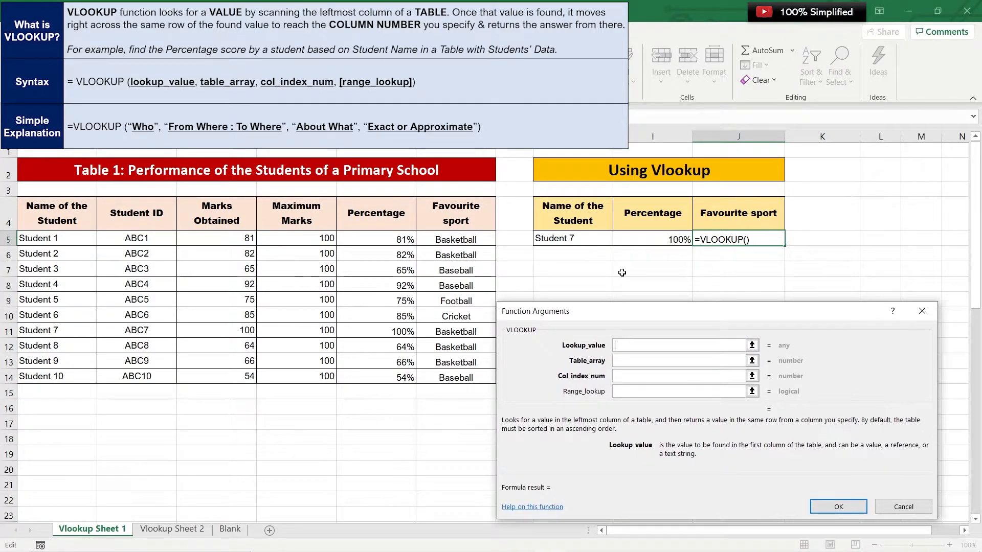
pyautogui.click(755, 348)
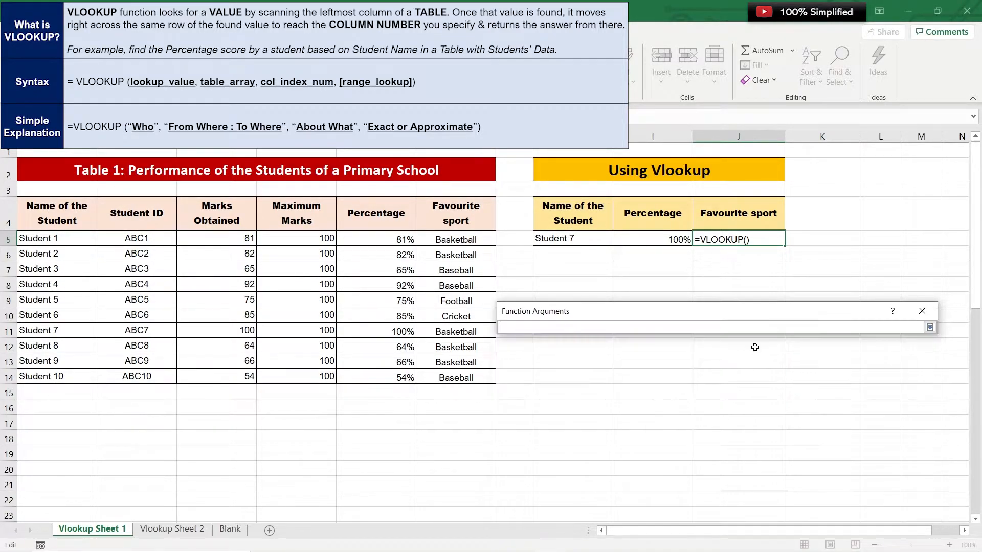
pyautogui.click(585, 240)
pyautogui.click(929, 327)
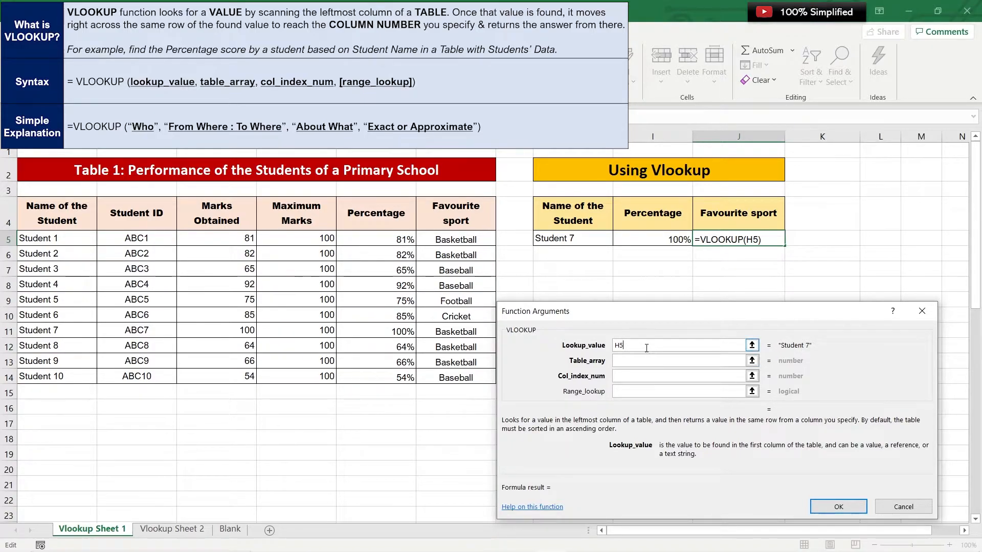
# Step: Set the table array of the VLOOKUP function in J5 to the range A4:F14
pyautogui.click(630, 361)
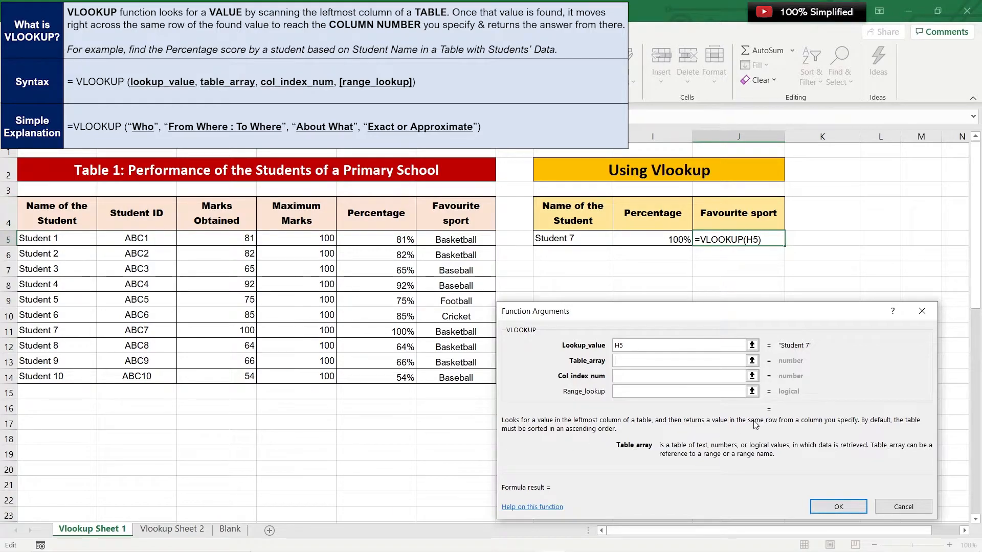
pyautogui.click(752, 361)
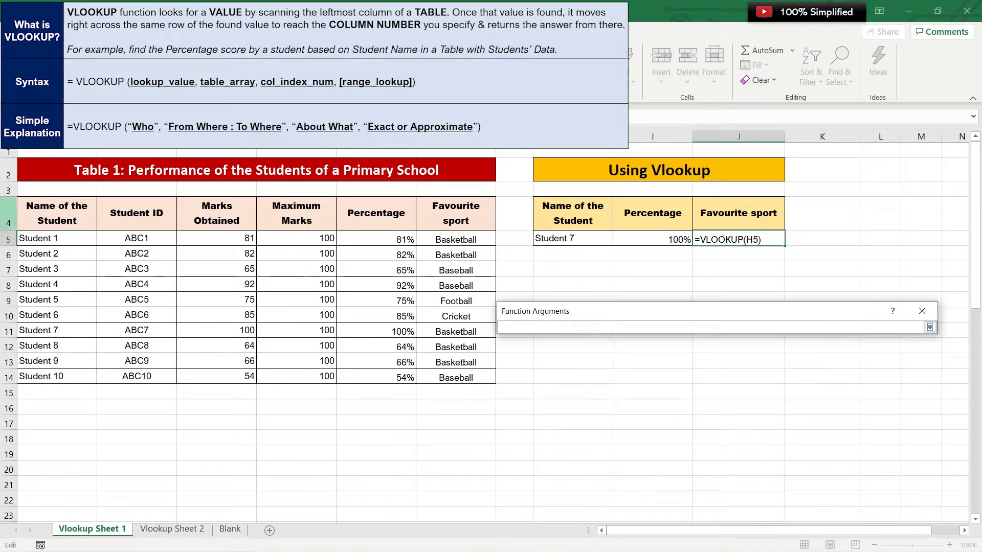
pyautogui.moveTo(74, 215); pyautogui.dragTo(463, 375)
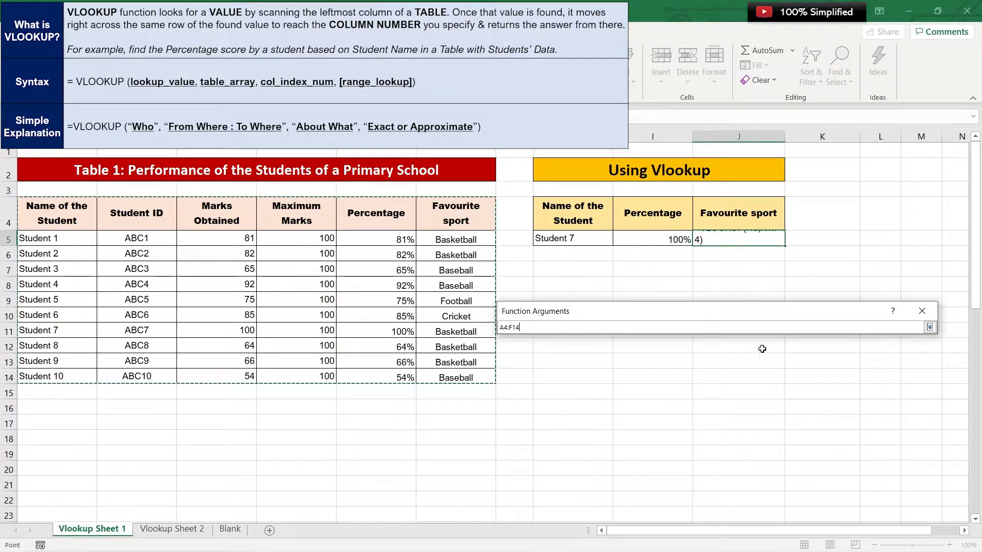
pyautogui.click(929, 327)
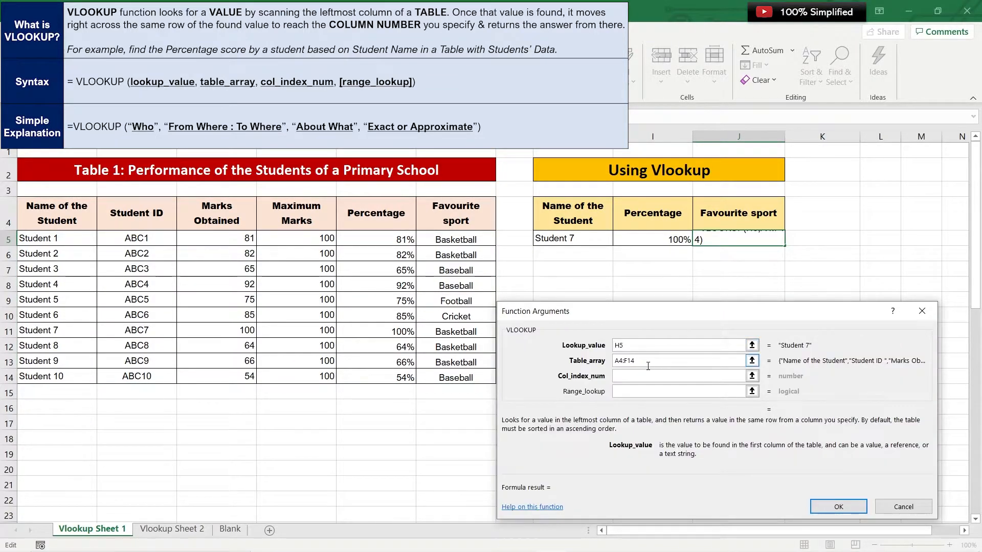
# Step: Set the column index number of the VLOOKUP function in J5 to 6, keeping the tables clear of the dialog
pyautogui.click(641, 377)
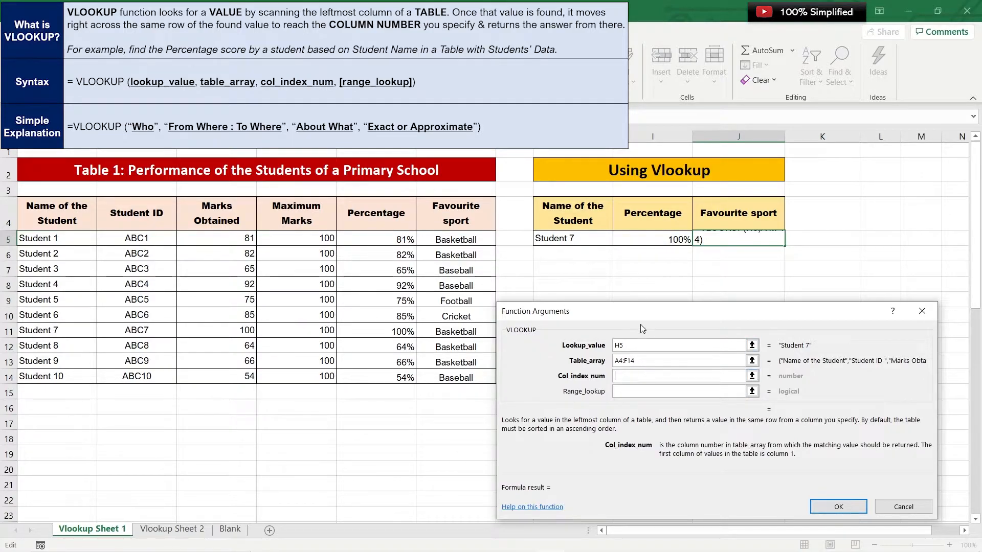
pyautogui.moveTo(644, 316); pyautogui.dragTo(672, 313)
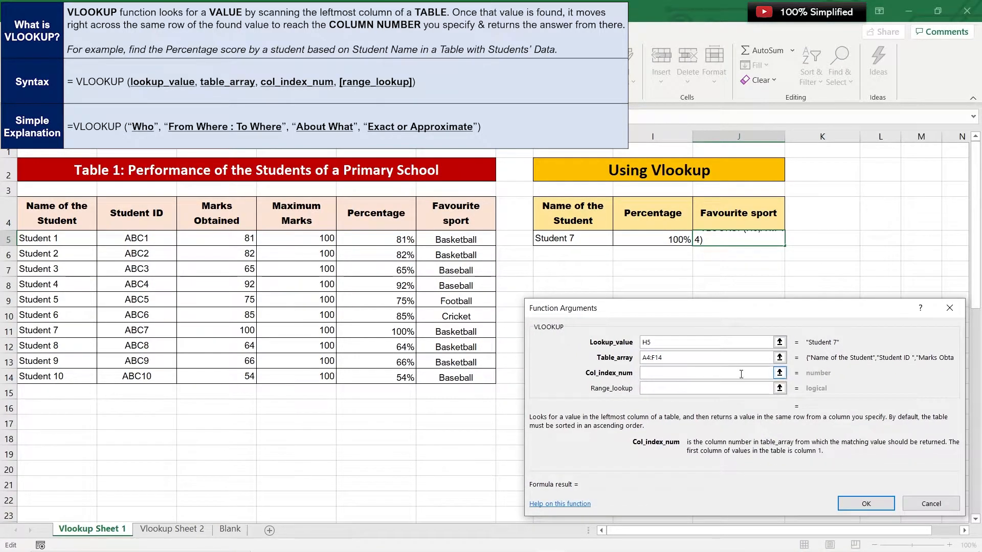
pyautogui.click(780, 372)
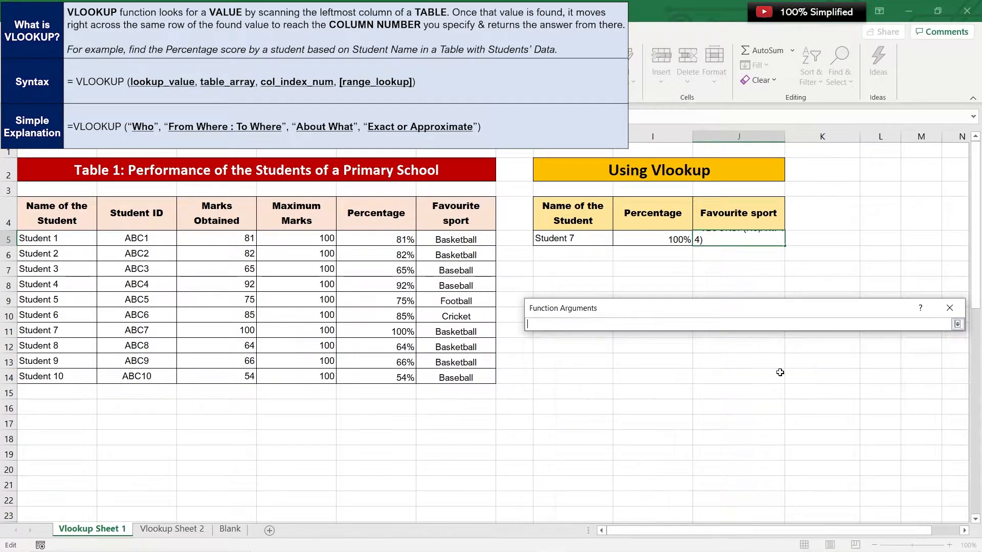
pyautogui.click(957, 324)
pyautogui.click(661, 377)
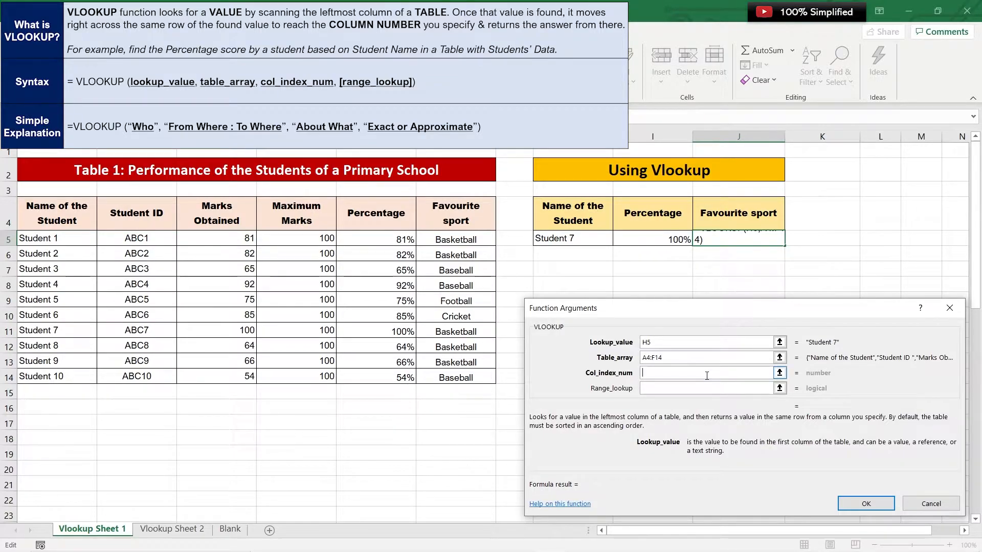
pyautogui.write('6')
# Step: Set the range lookup of the VLOOKUP function to 0 for an exact match and insert the finished formula in J5
pyautogui.click(697, 389)
pyautogui.click(697, 388)
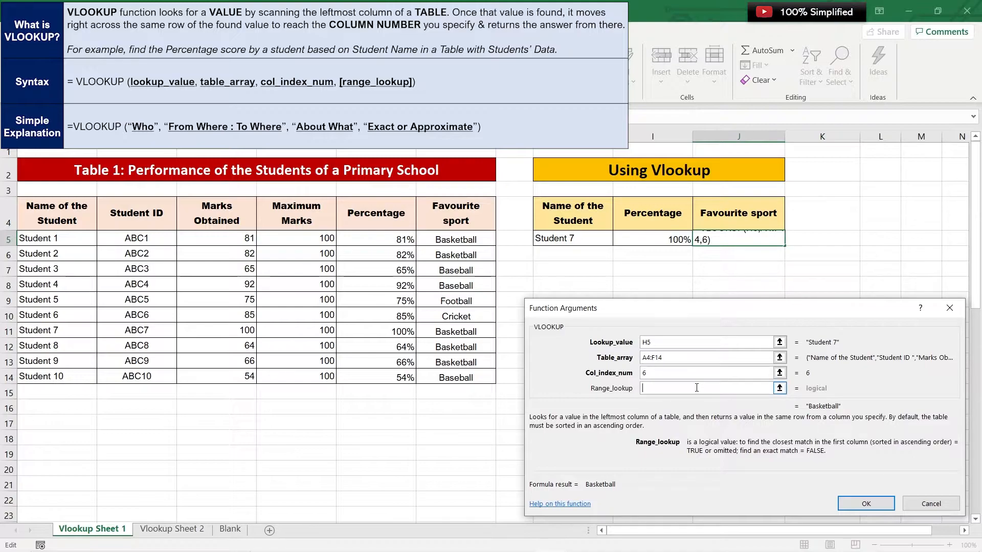
pyautogui.write('0')
pyautogui.click(870, 500)
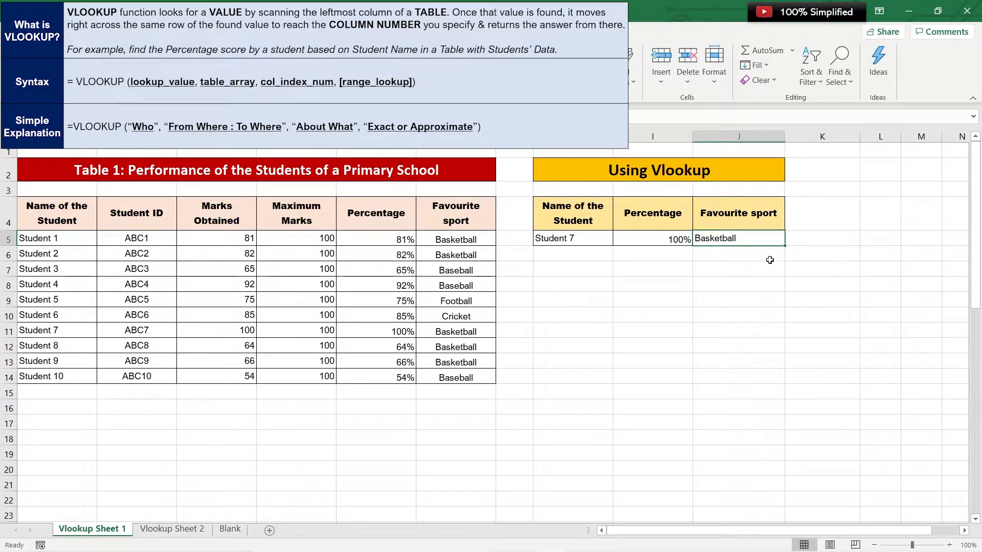
pyautogui.click(665, 237)
pyautogui.click(581, 243)
pyautogui.moveTo(41, 214); pyautogui.dragTo(457, 379)
pyautogui.click(455, 377)
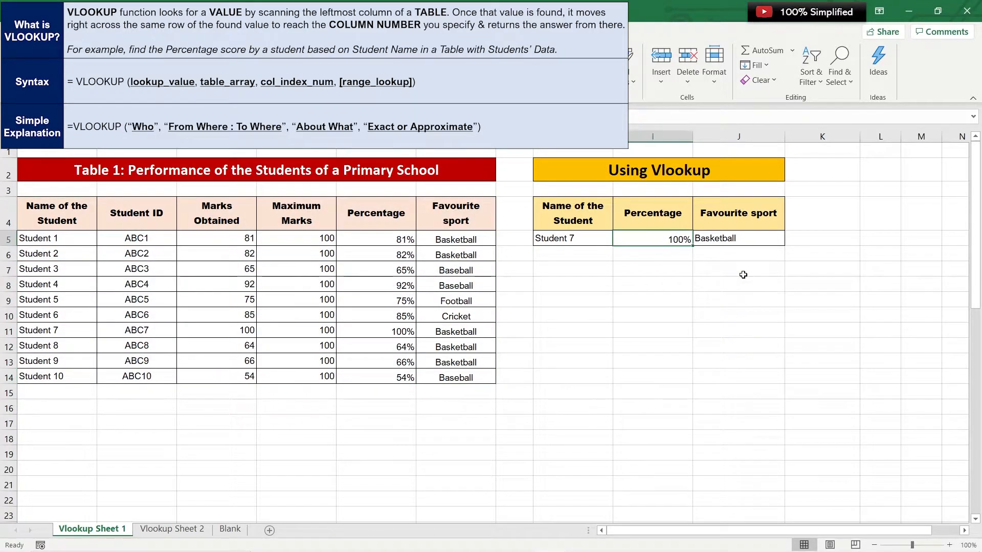
# Step: Change the table array of the VLOOKUP formula in J5 to B4:F14, leaving out the student name column
pyautogui.doubleClick(736, 240)
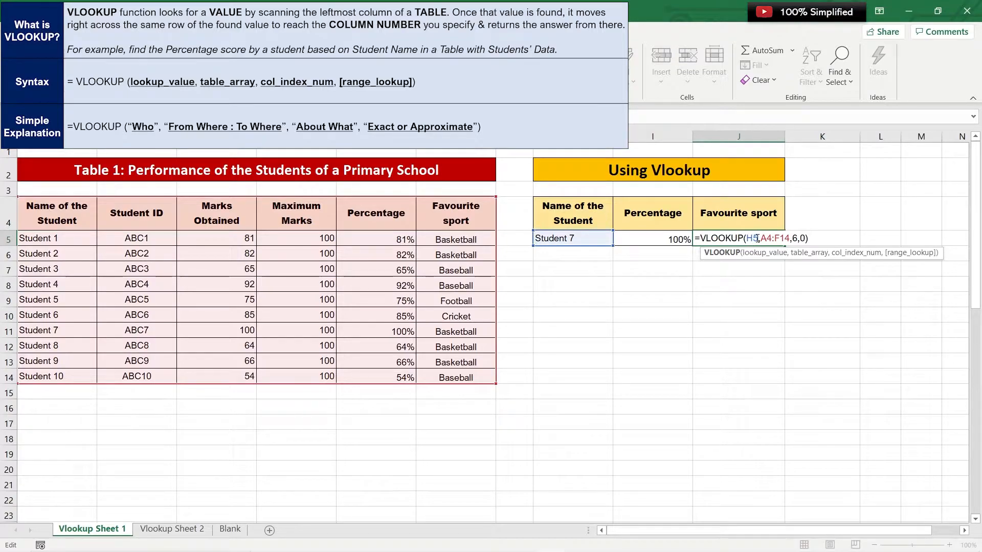
pyautogui.doubleClick(750, 238)
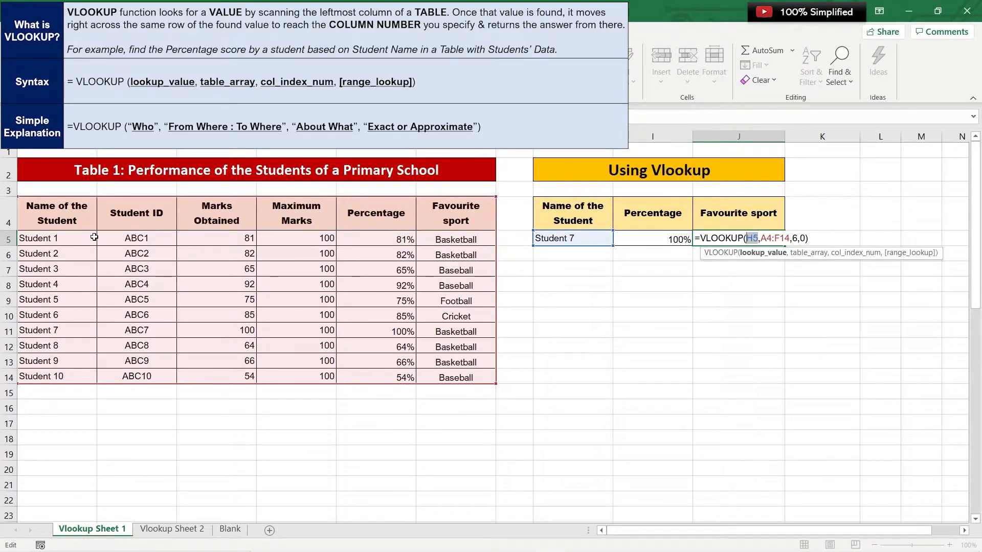
pyautogui.moveTo(791, 238); pyautogui.dragTo(764, 240)
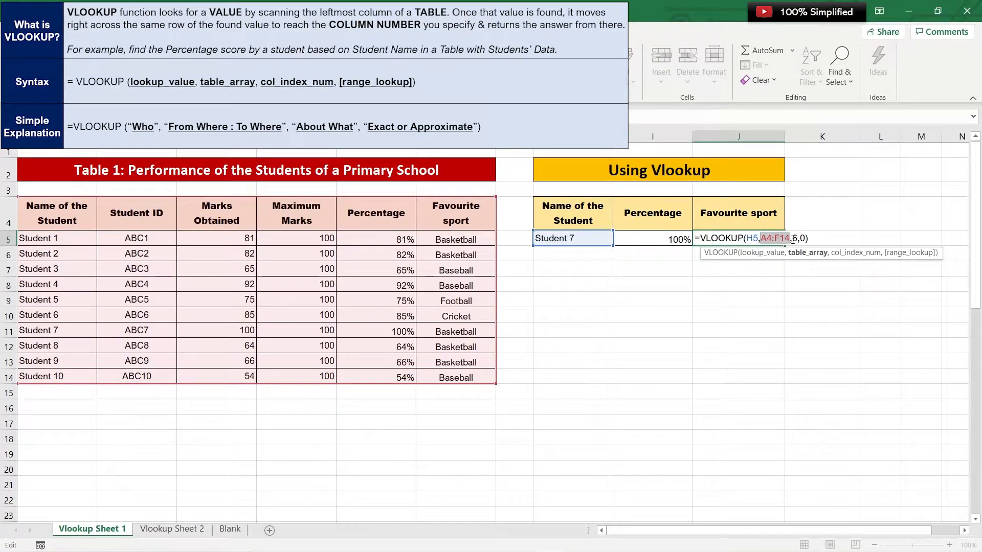
pyautogui.moveTo(115, 210)
pyautogui.mouseDown()
pyautogui.moveTo(400, 305)
pyautogui.moveTo(488, 381)
pyautogui.mouseUp()
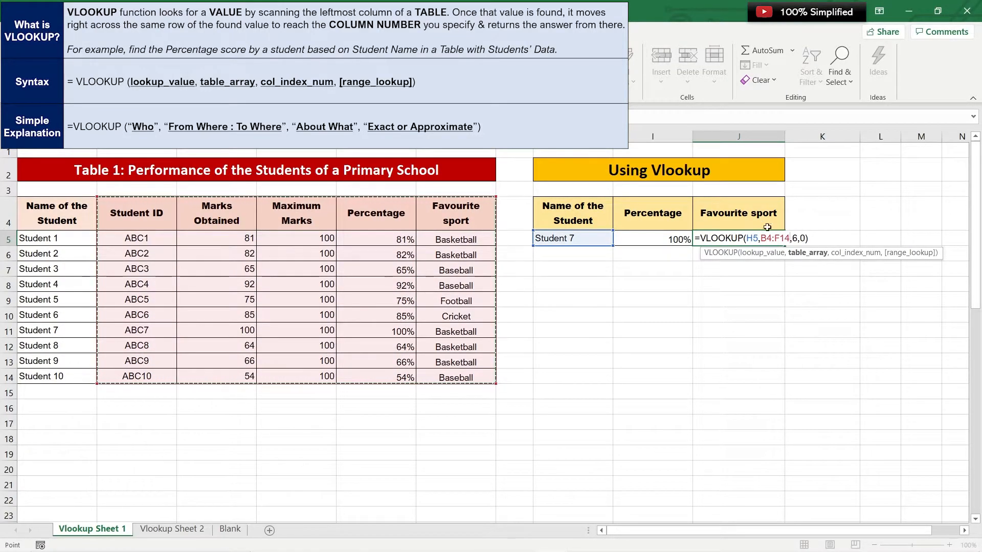
pyautogui.press('Return')
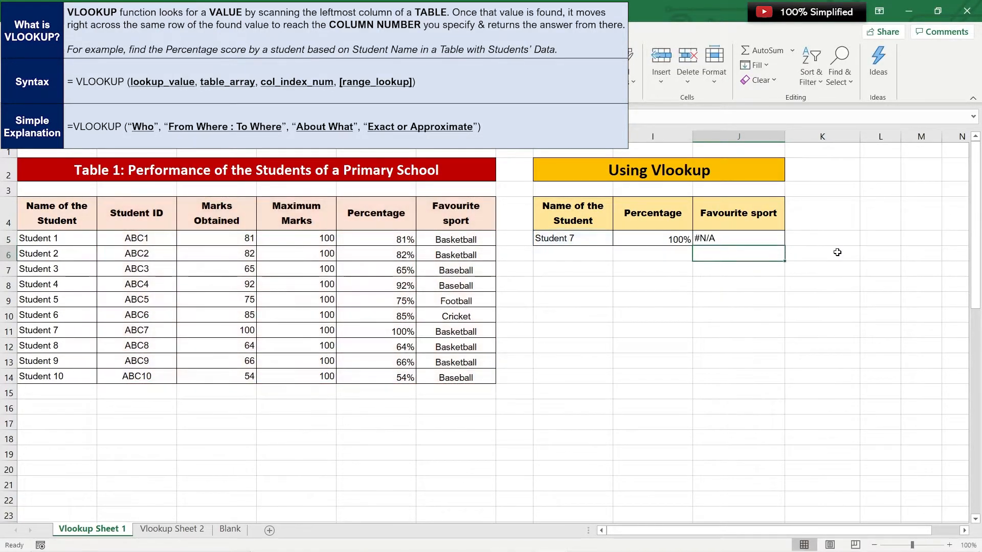
# Step: Set the table array of the VLOOKUP formula in J5 back to A4:F14 so it starts at the student name column
pyautogui.click(748, 240)
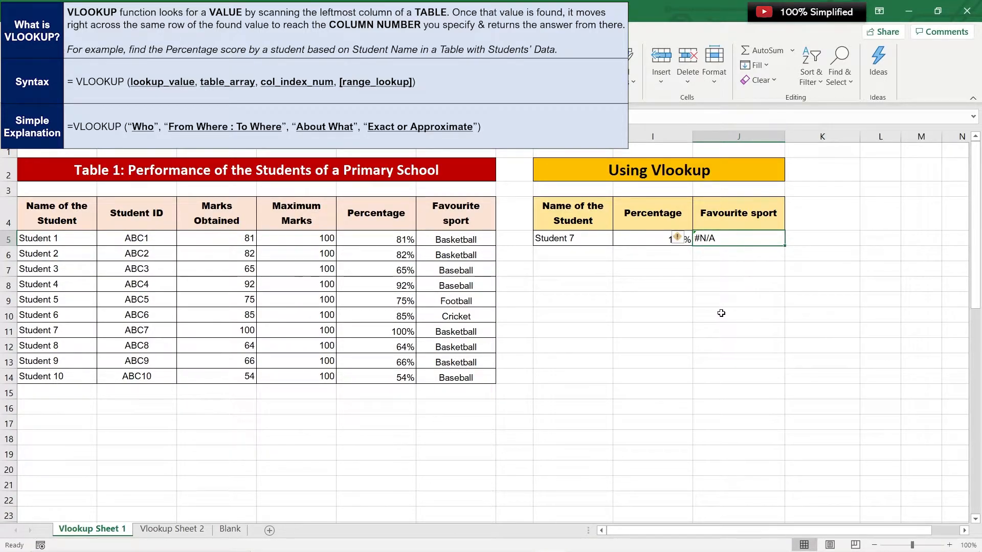
pyautogui.doubleClick(736, 239)
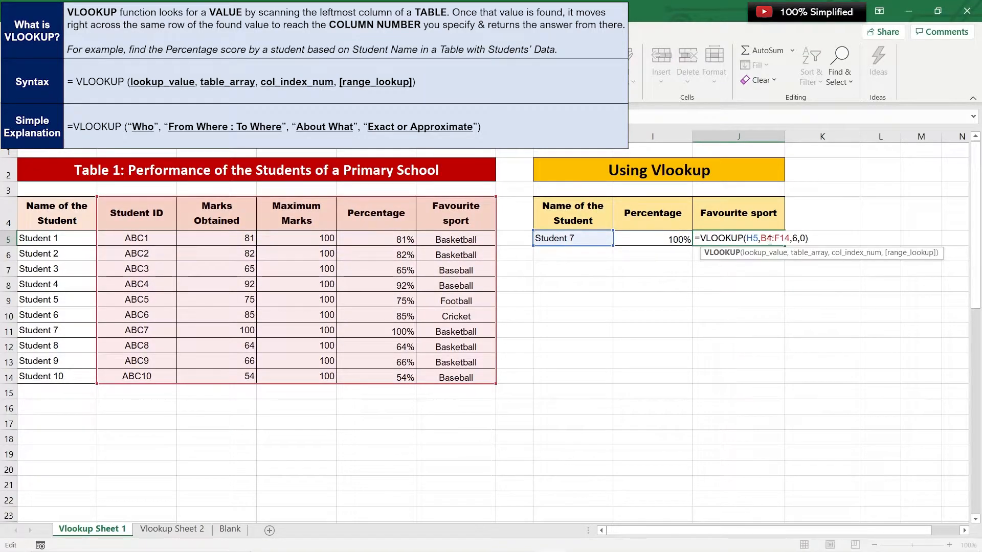
pyautogui.moveTo(762, 239); pyautogui.dragTo(790, 235)
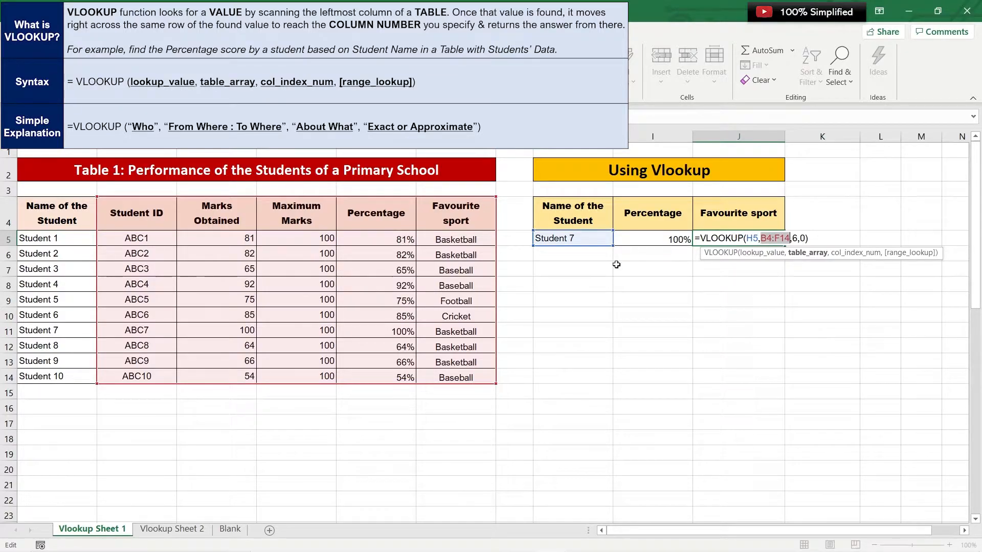
pyautogui.moveTo(87, 223); pyautogui.dragTo(448, 371)
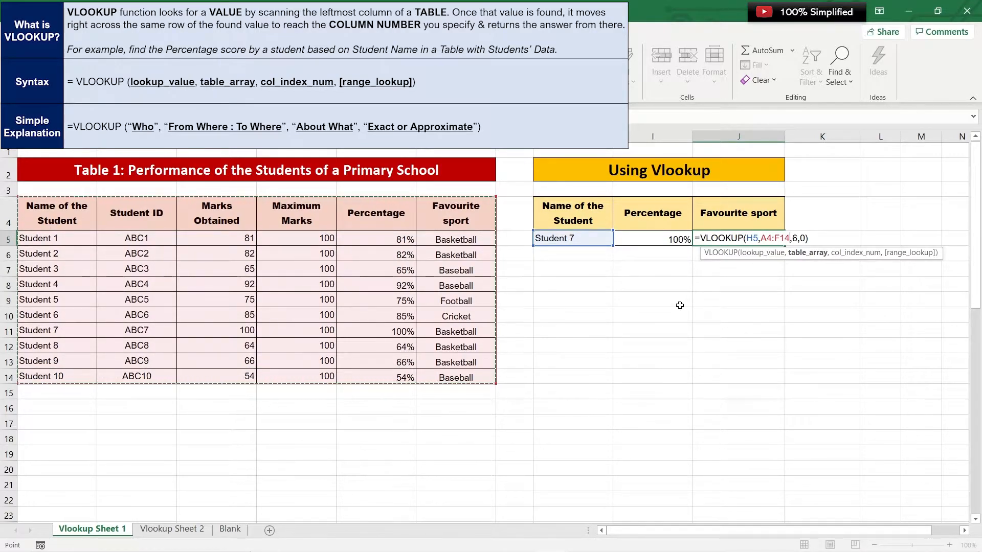
pyautogui.press('Return')
pyautogui.click(750, 237)
pyautogui.click(750, 237)
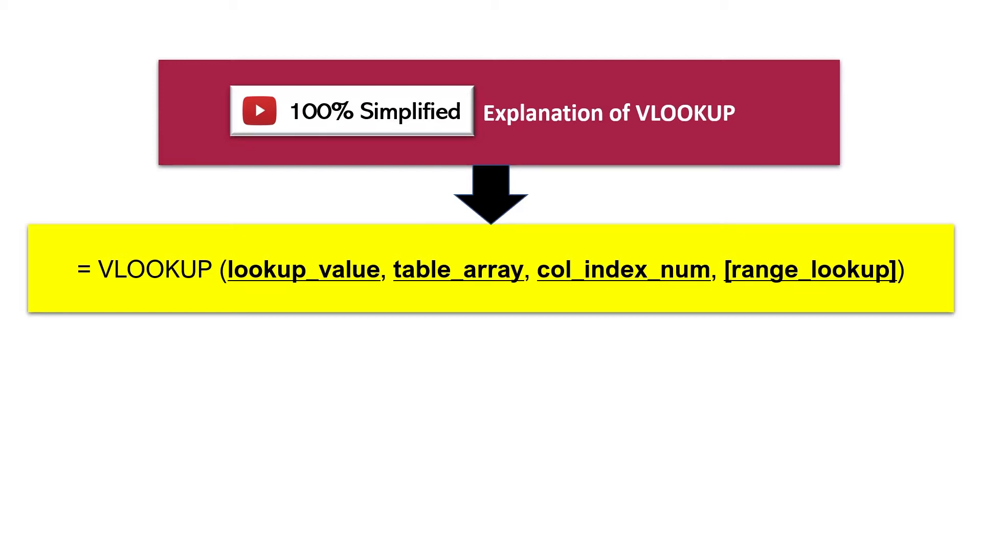
pyautogui.press('Right')
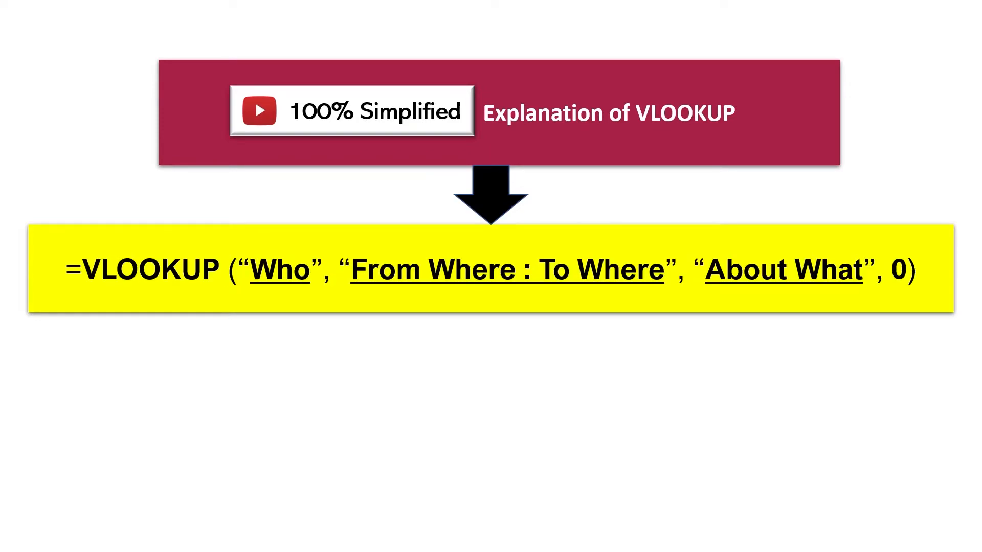